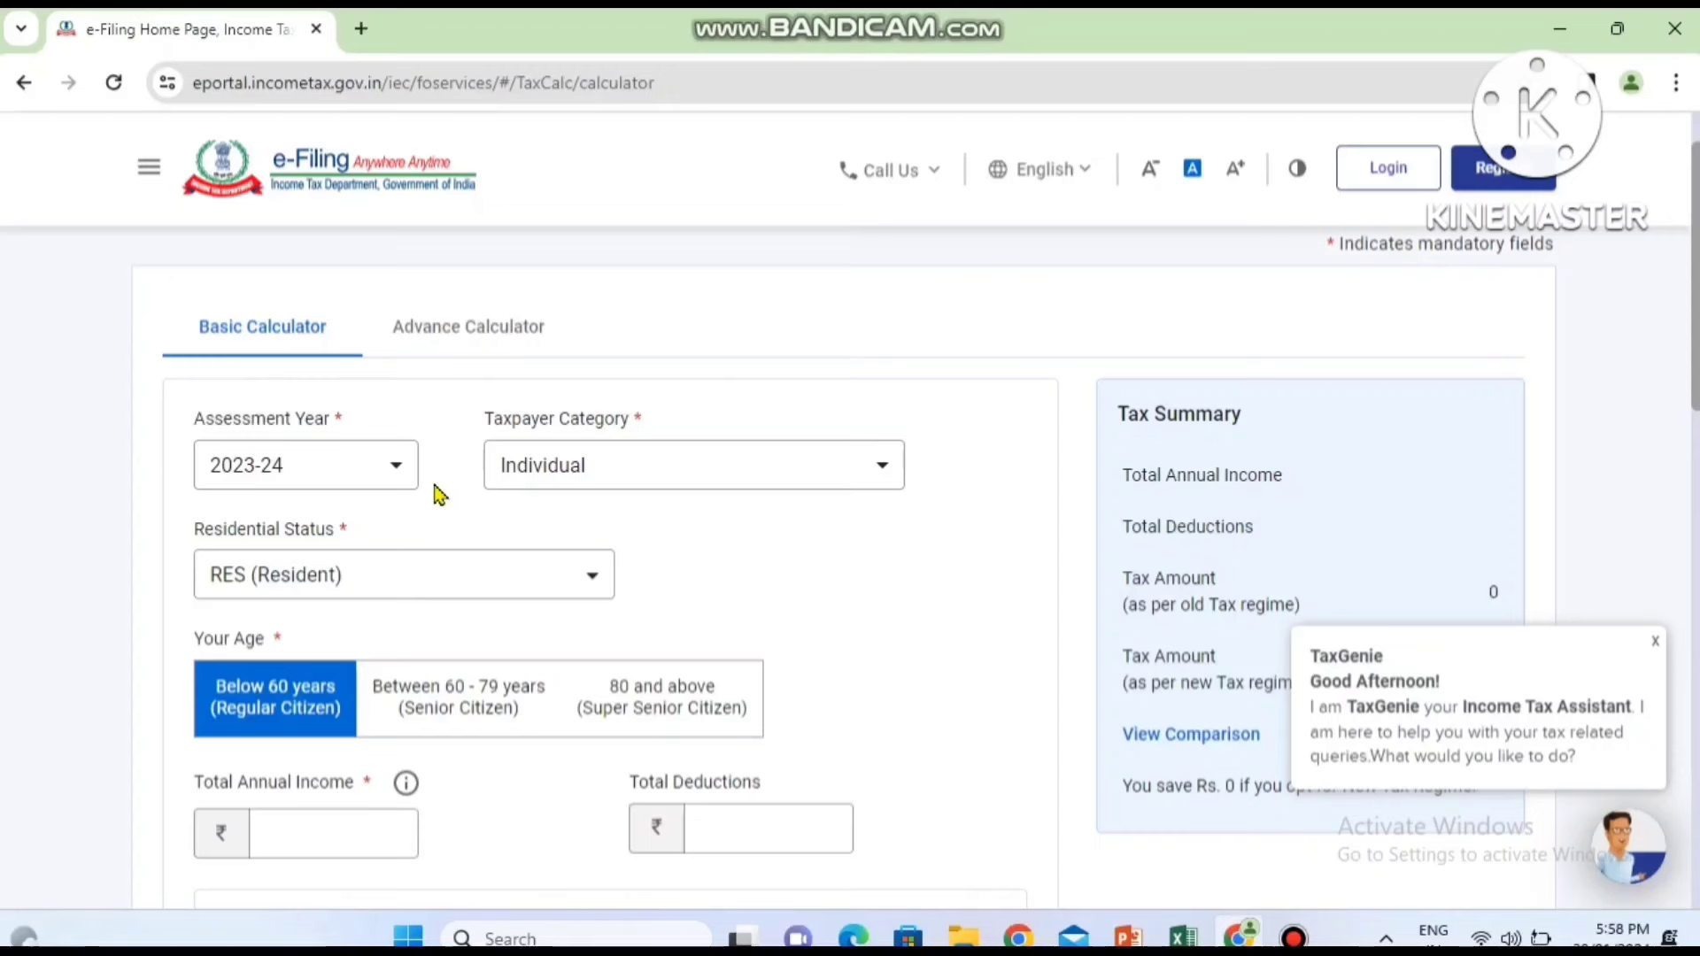
Switch to the Advance Calculator and review its basic fields and the income and tax calculation section
click(457, 359)
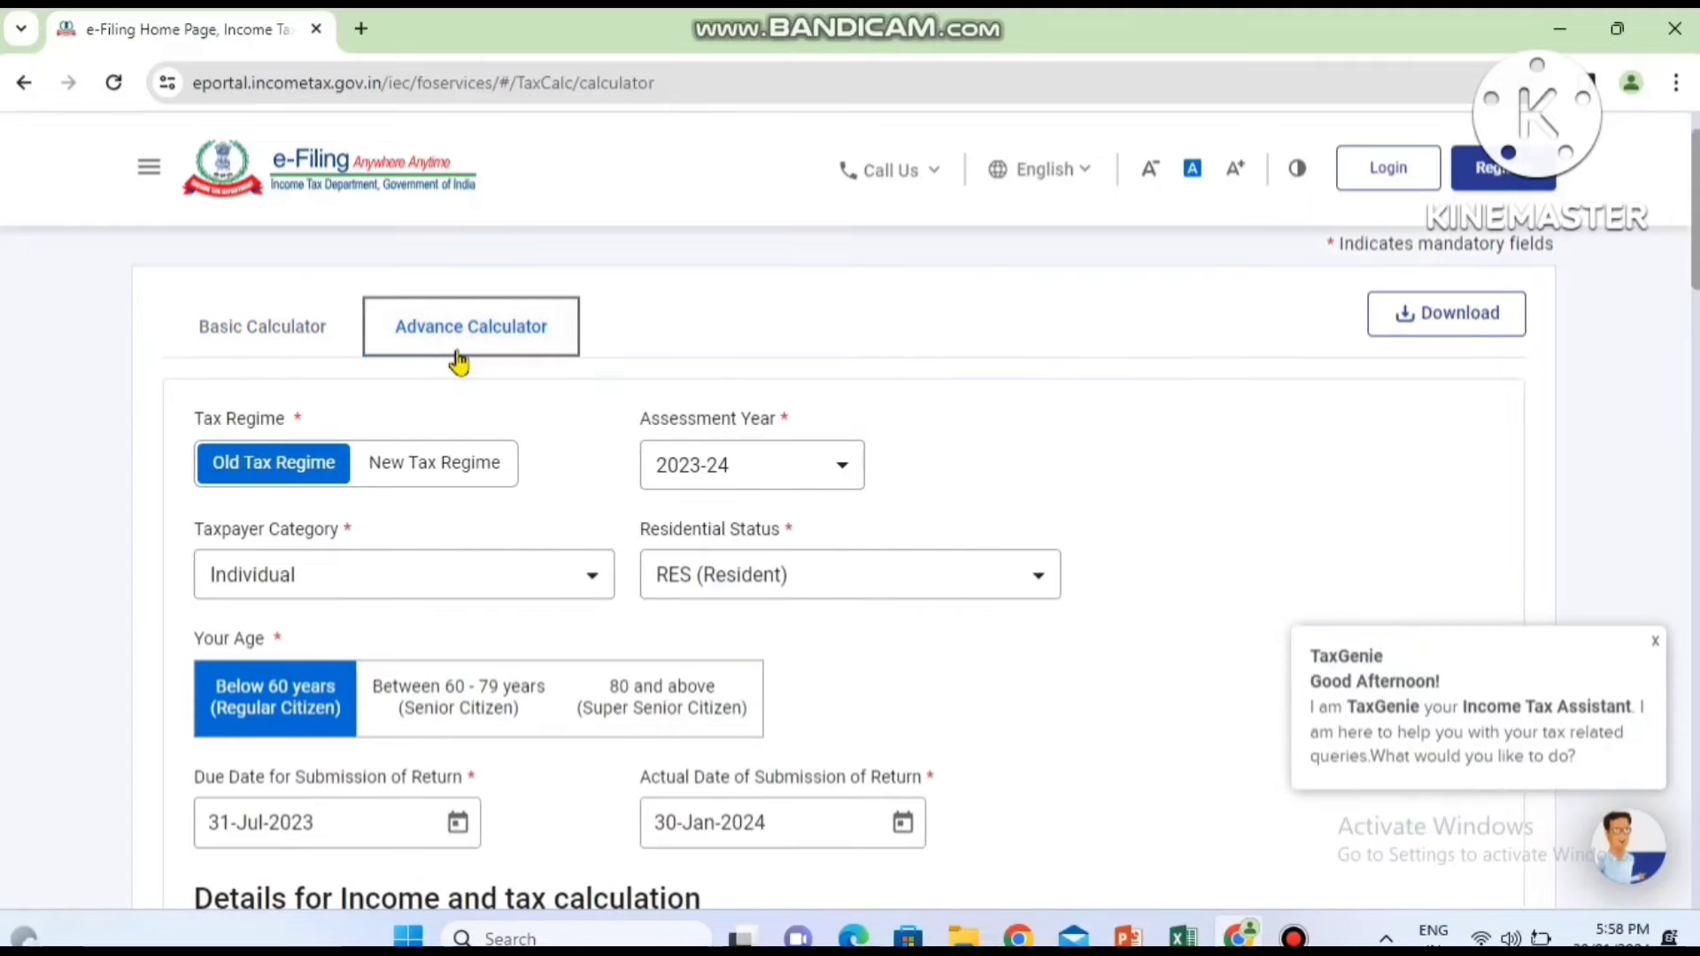
scroll(178, 626, down, 1)
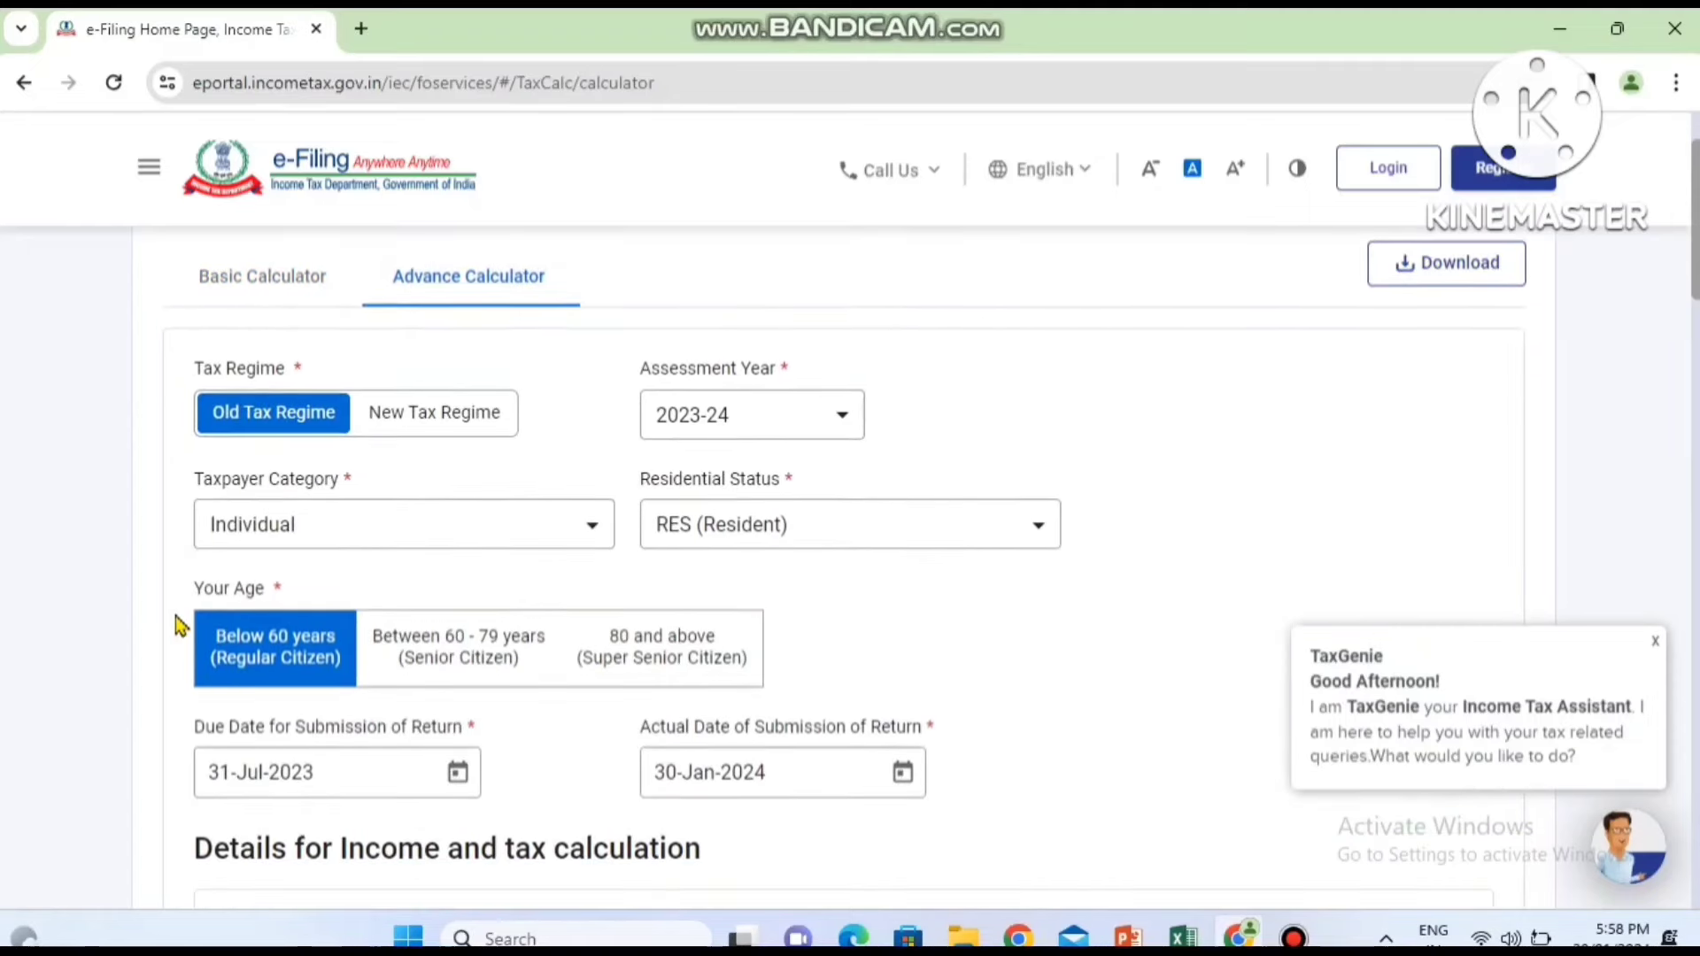
scroll(178, 626, down, 5)
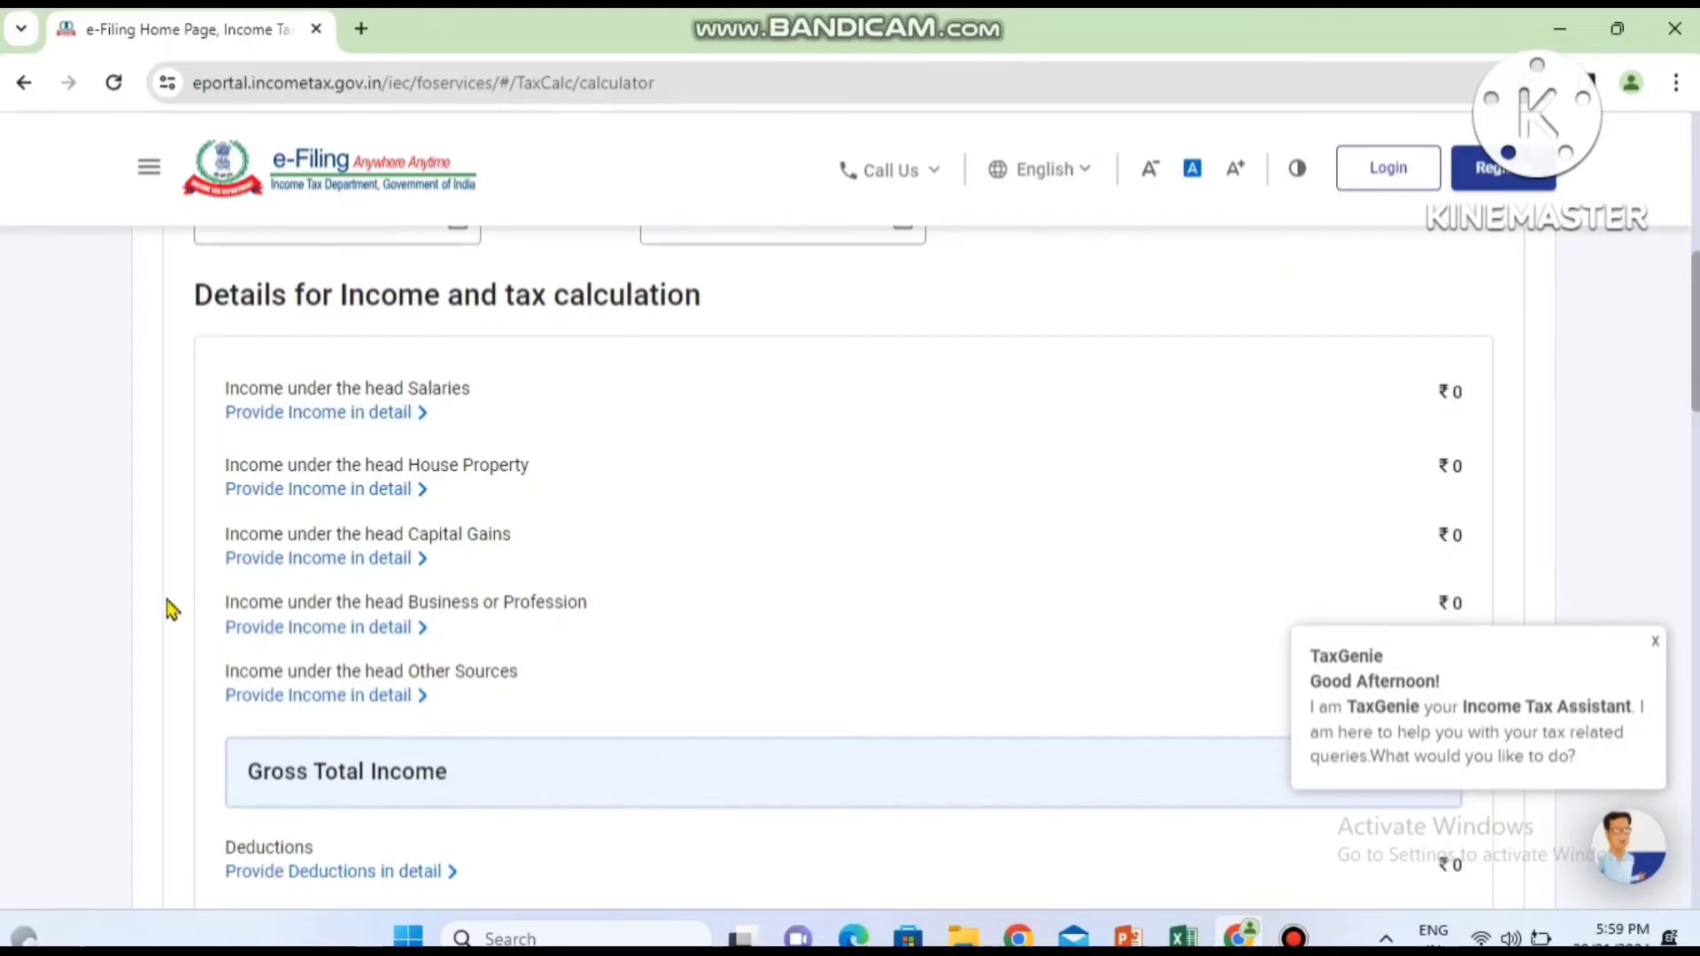
scroll(168, 609, up, 2)
scroll(168, 609, up, 5)
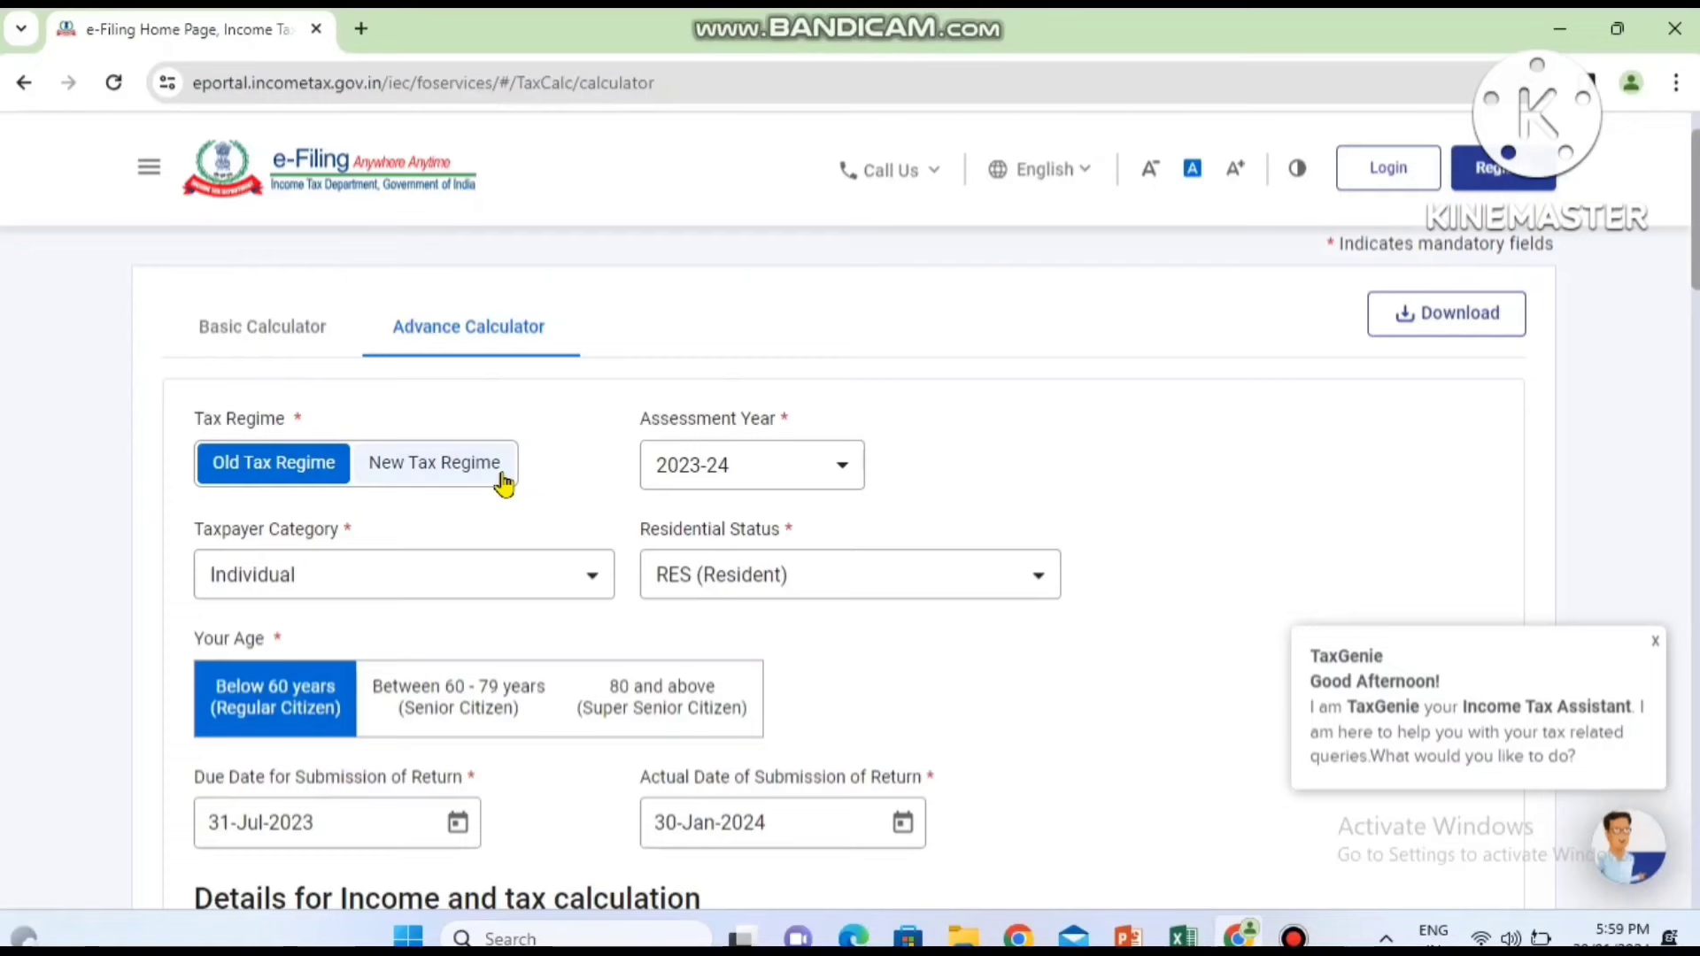
Log in to the e-Filing portal and open the Income & Tax Estimator from the dashboard
click(1405, 173)
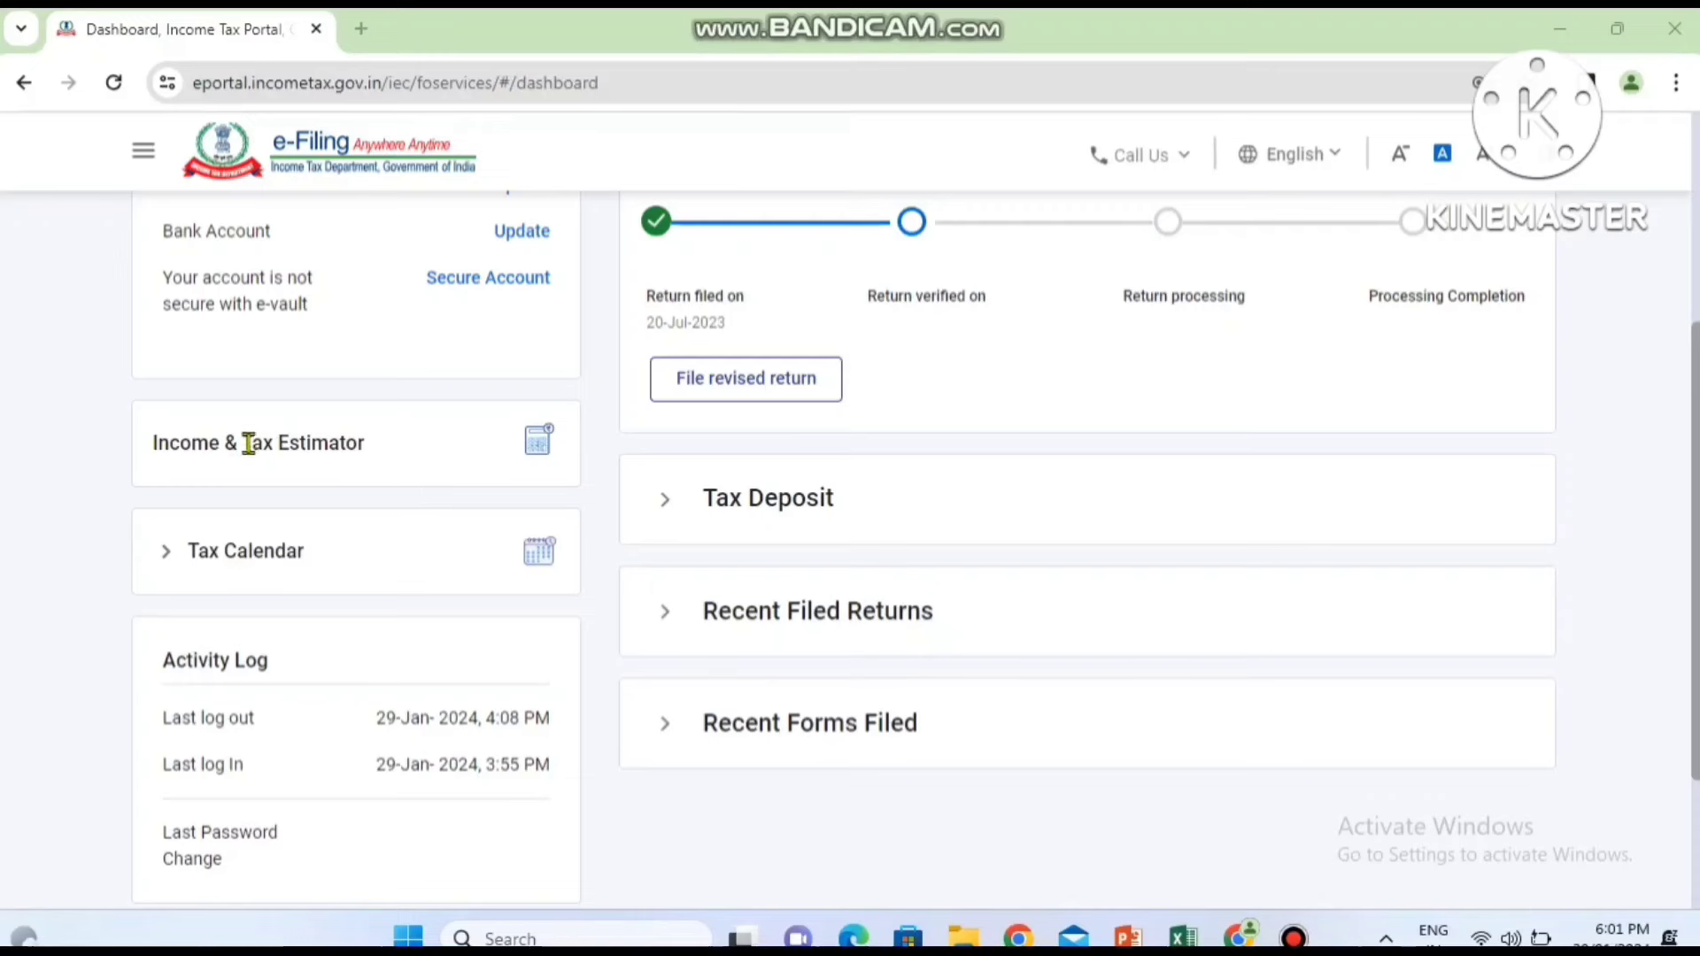
click(542, 456)
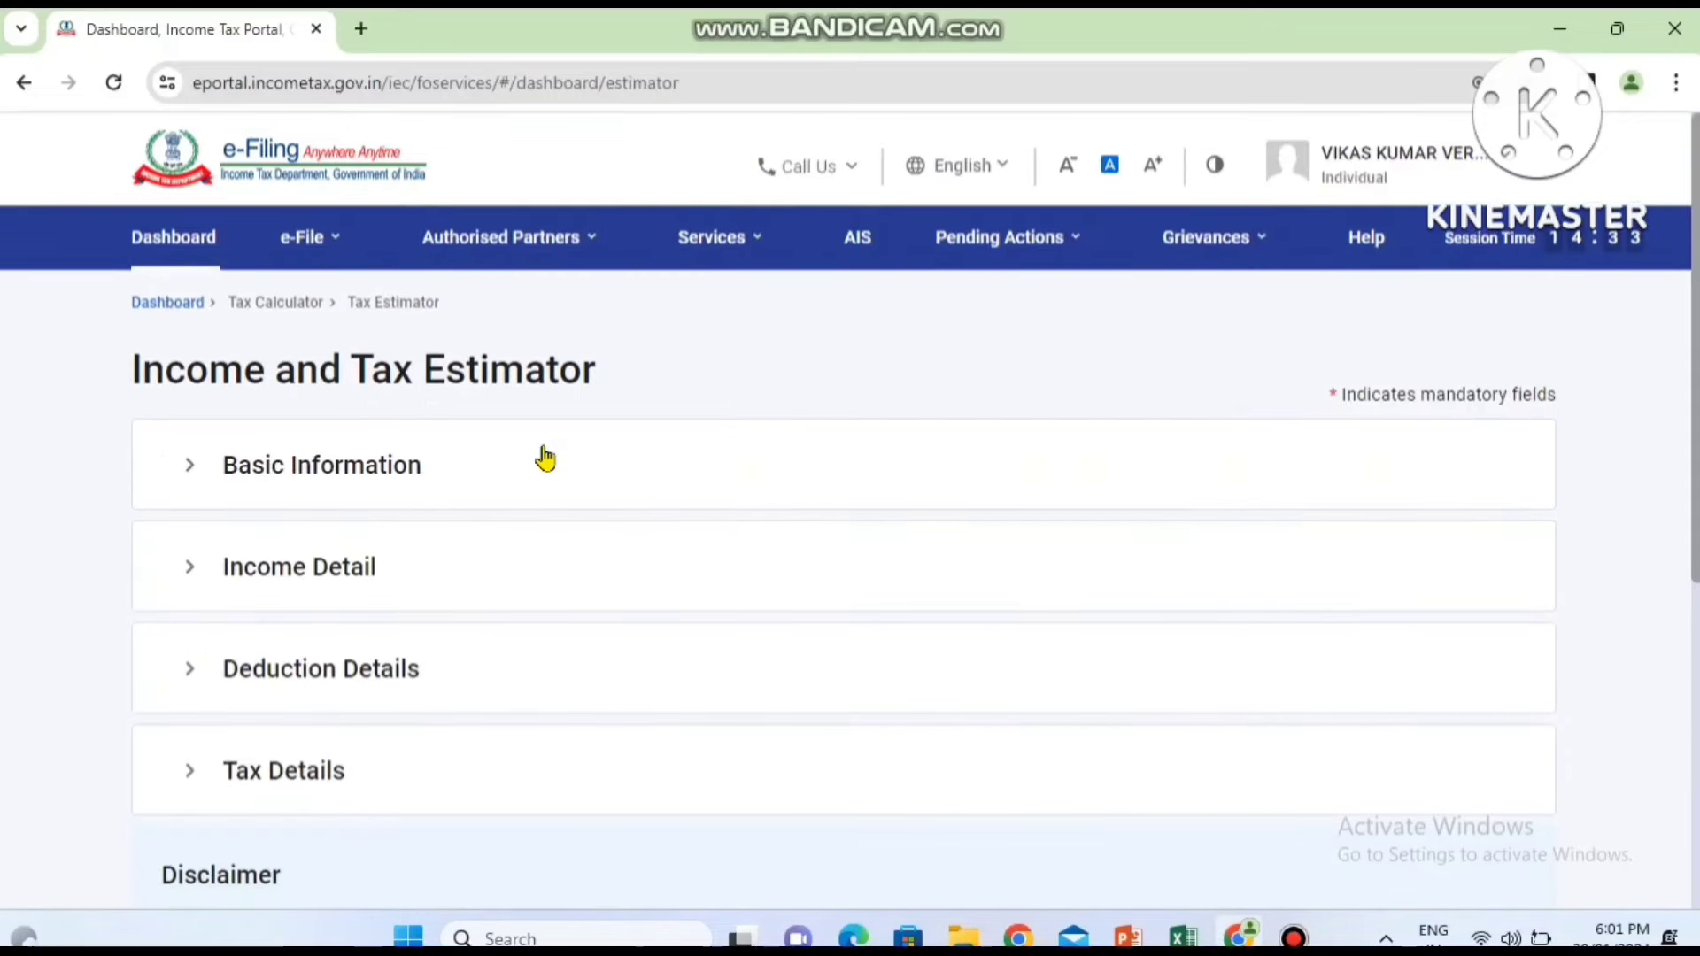
Expand the Basic Information section and set the Assessment Year to 2024-25
click(302, 471)
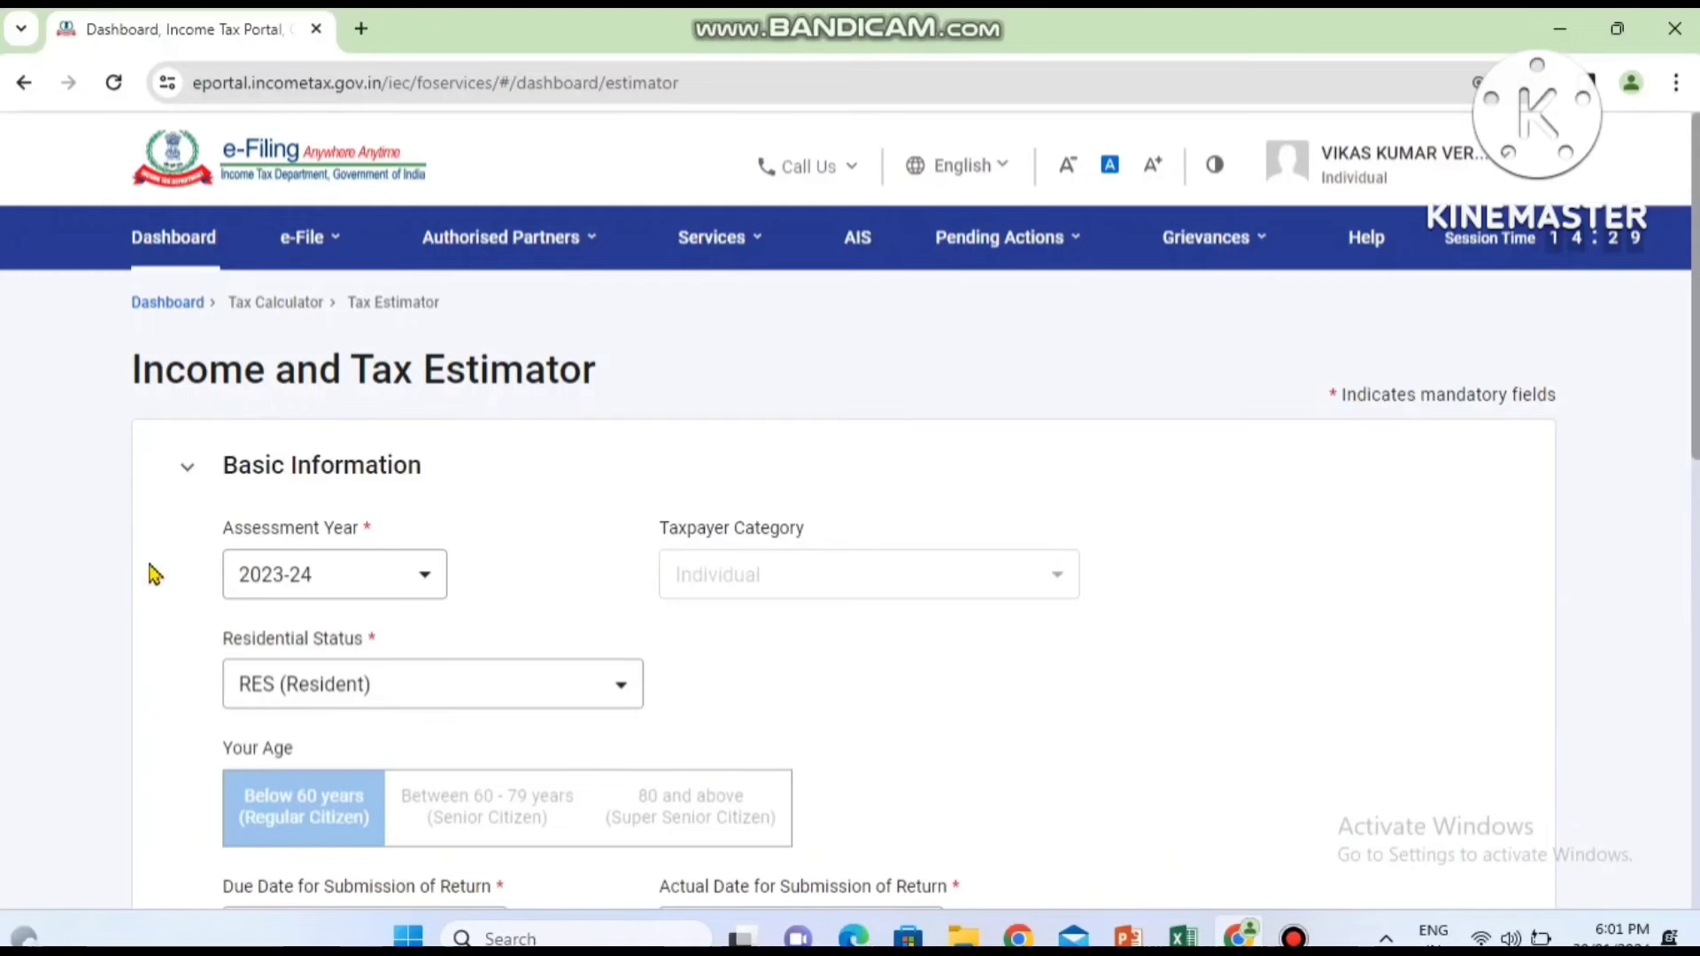
scroll(151, 573, down, 1)
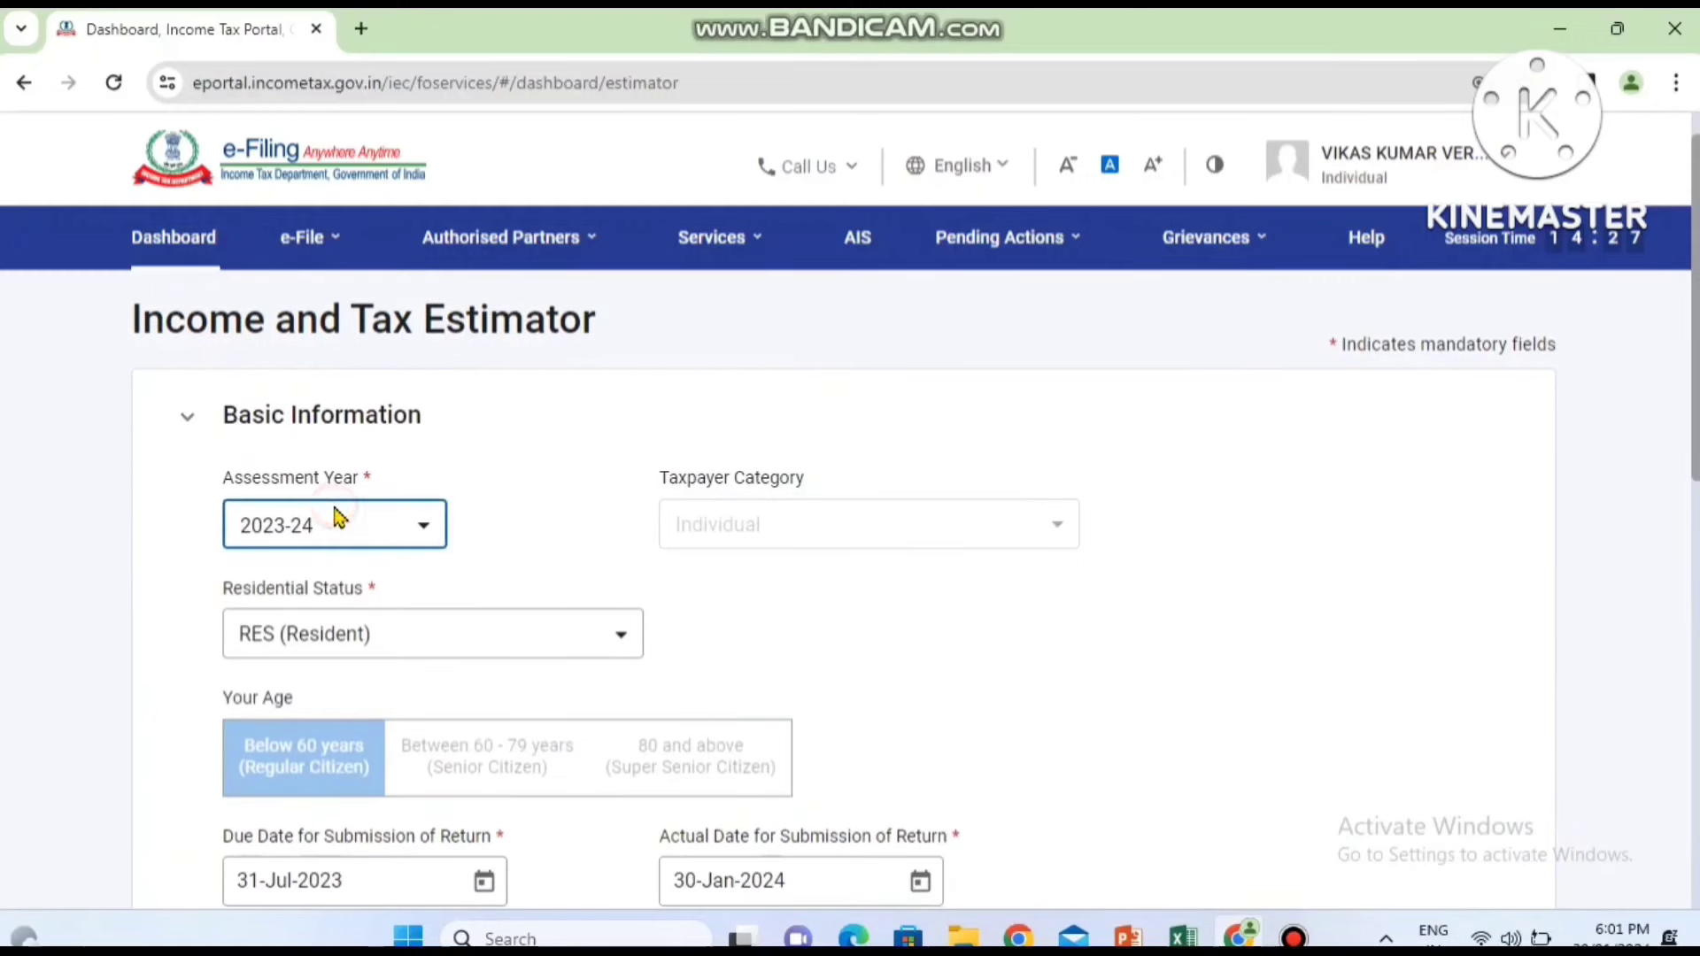
click(320, 541)
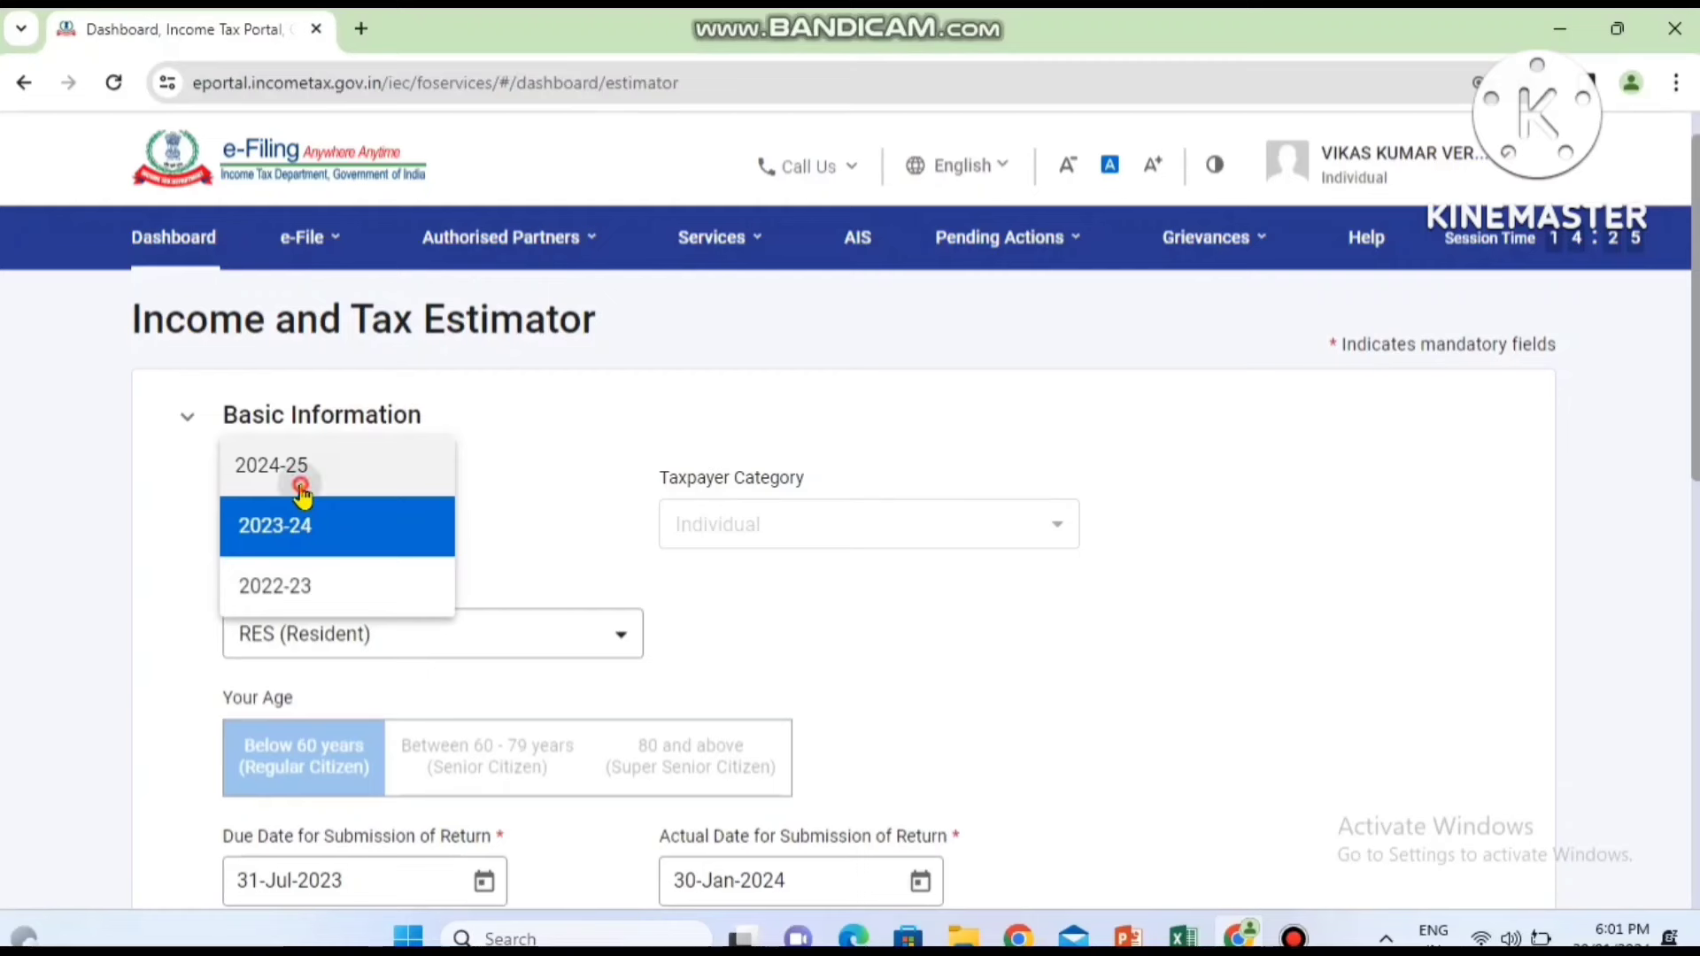
click(301, 487)
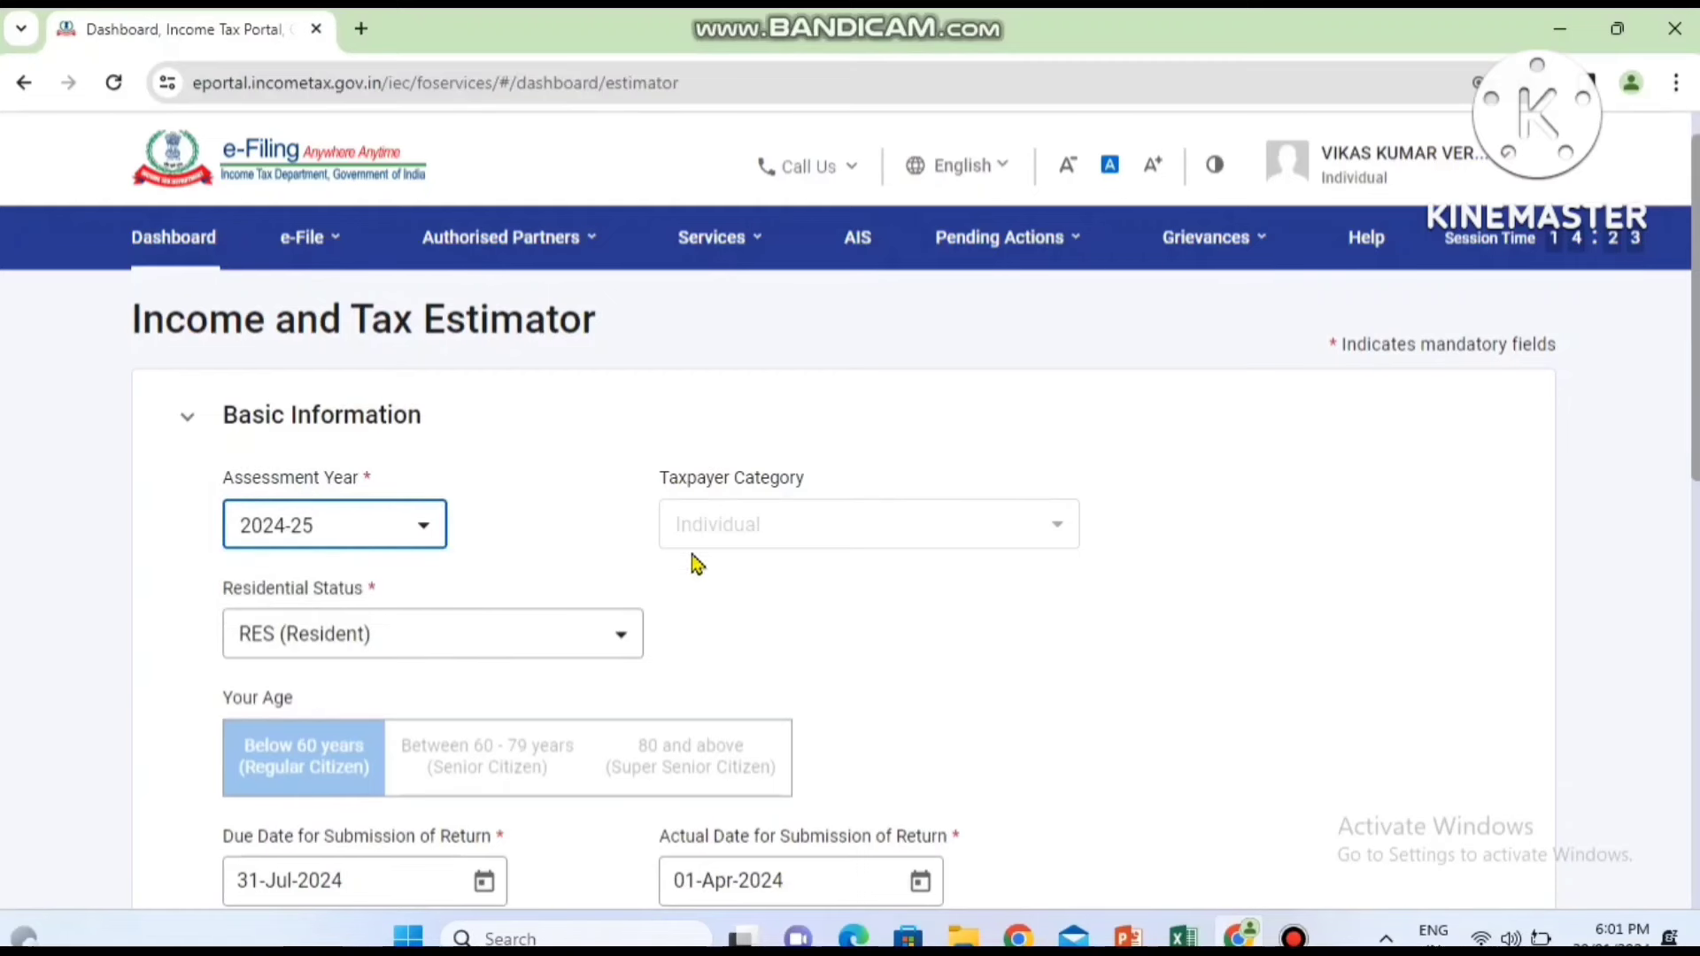
Review the Residential Status options and keep RES (Resident) selected
scroll(443, 548, down, 2)
click(354, 418)
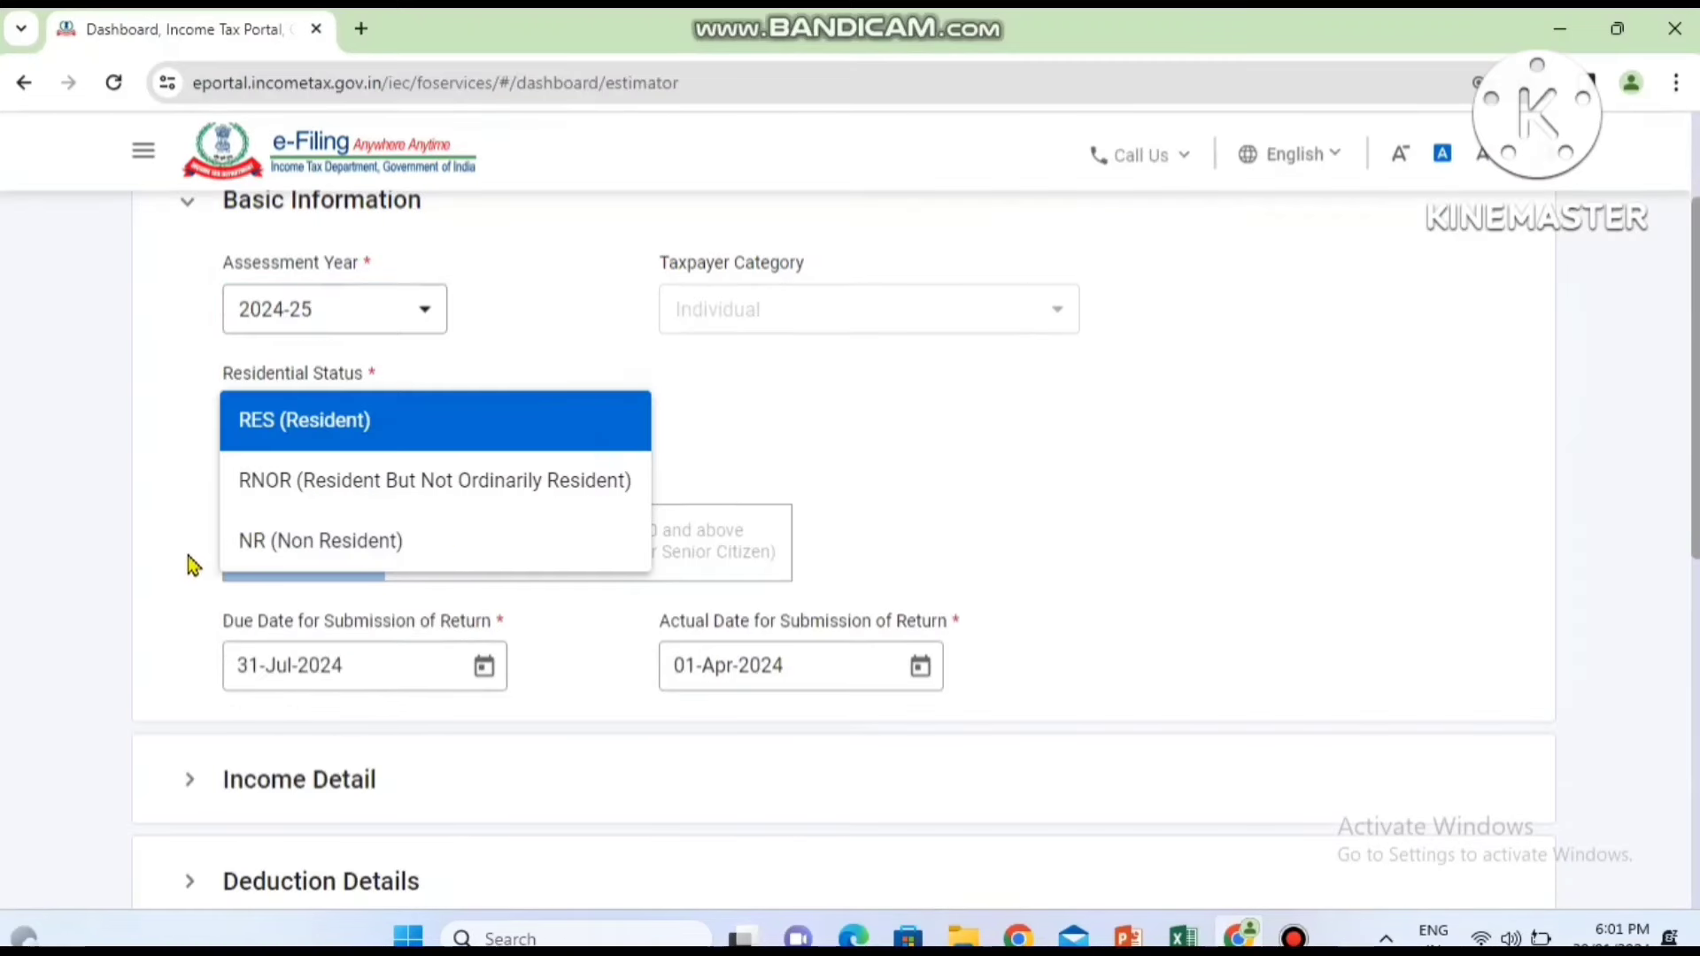
click(433, 361)
click(452, 425)
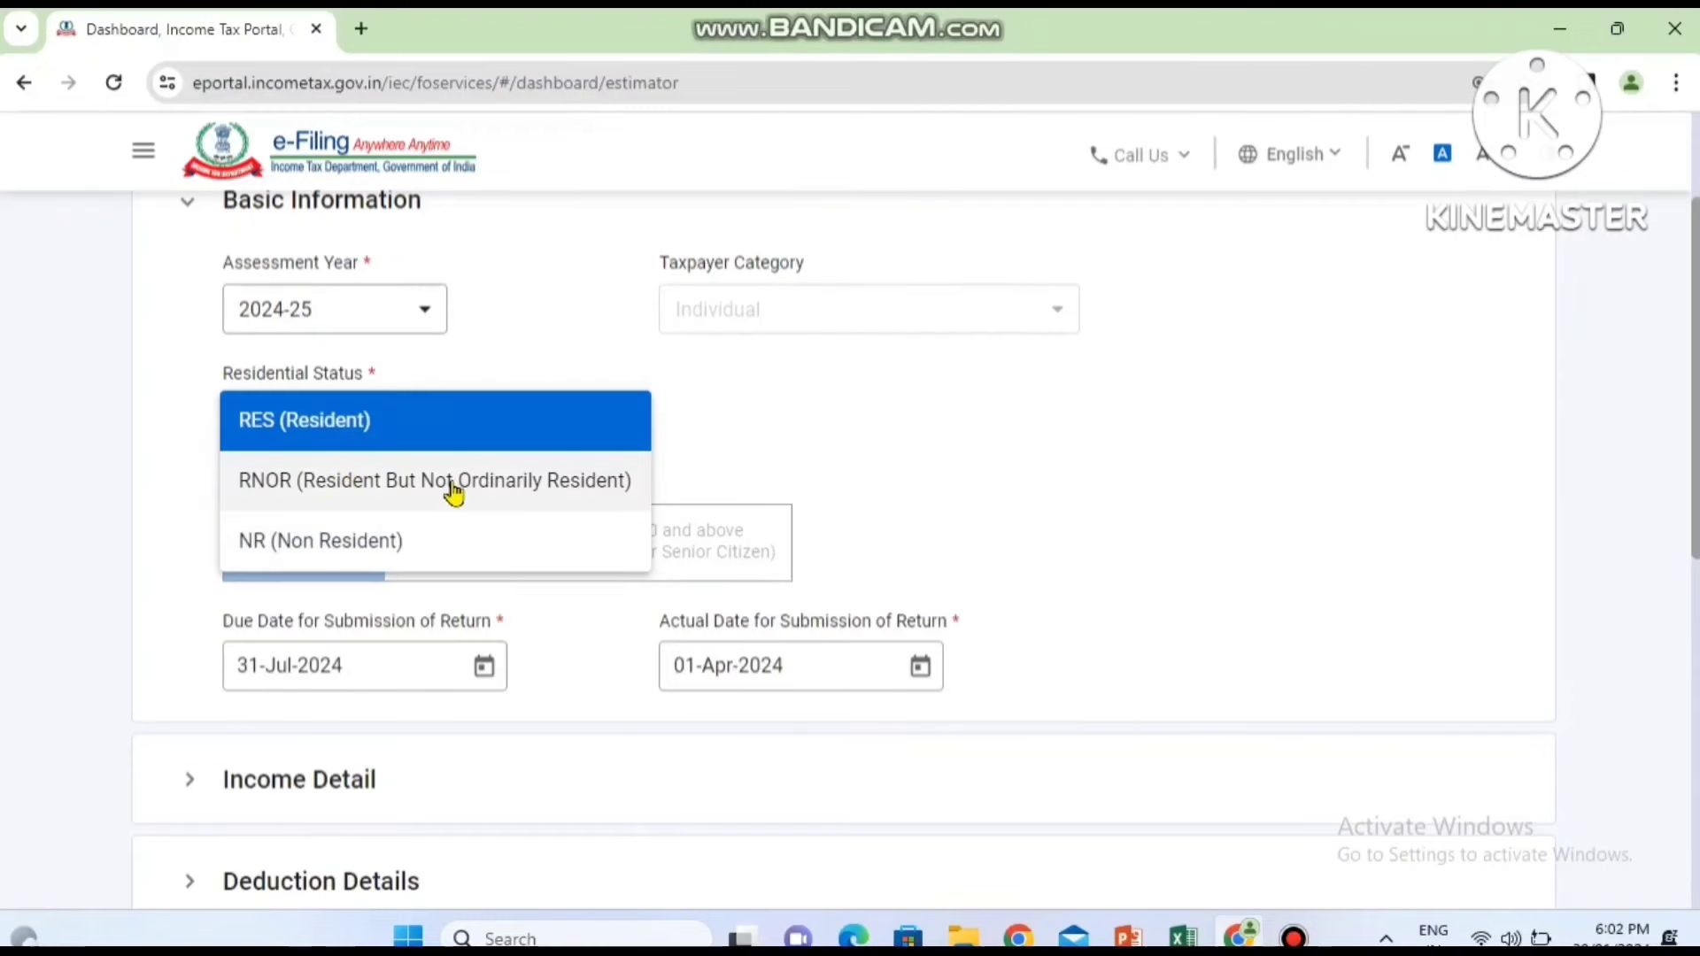
click(135, 515)
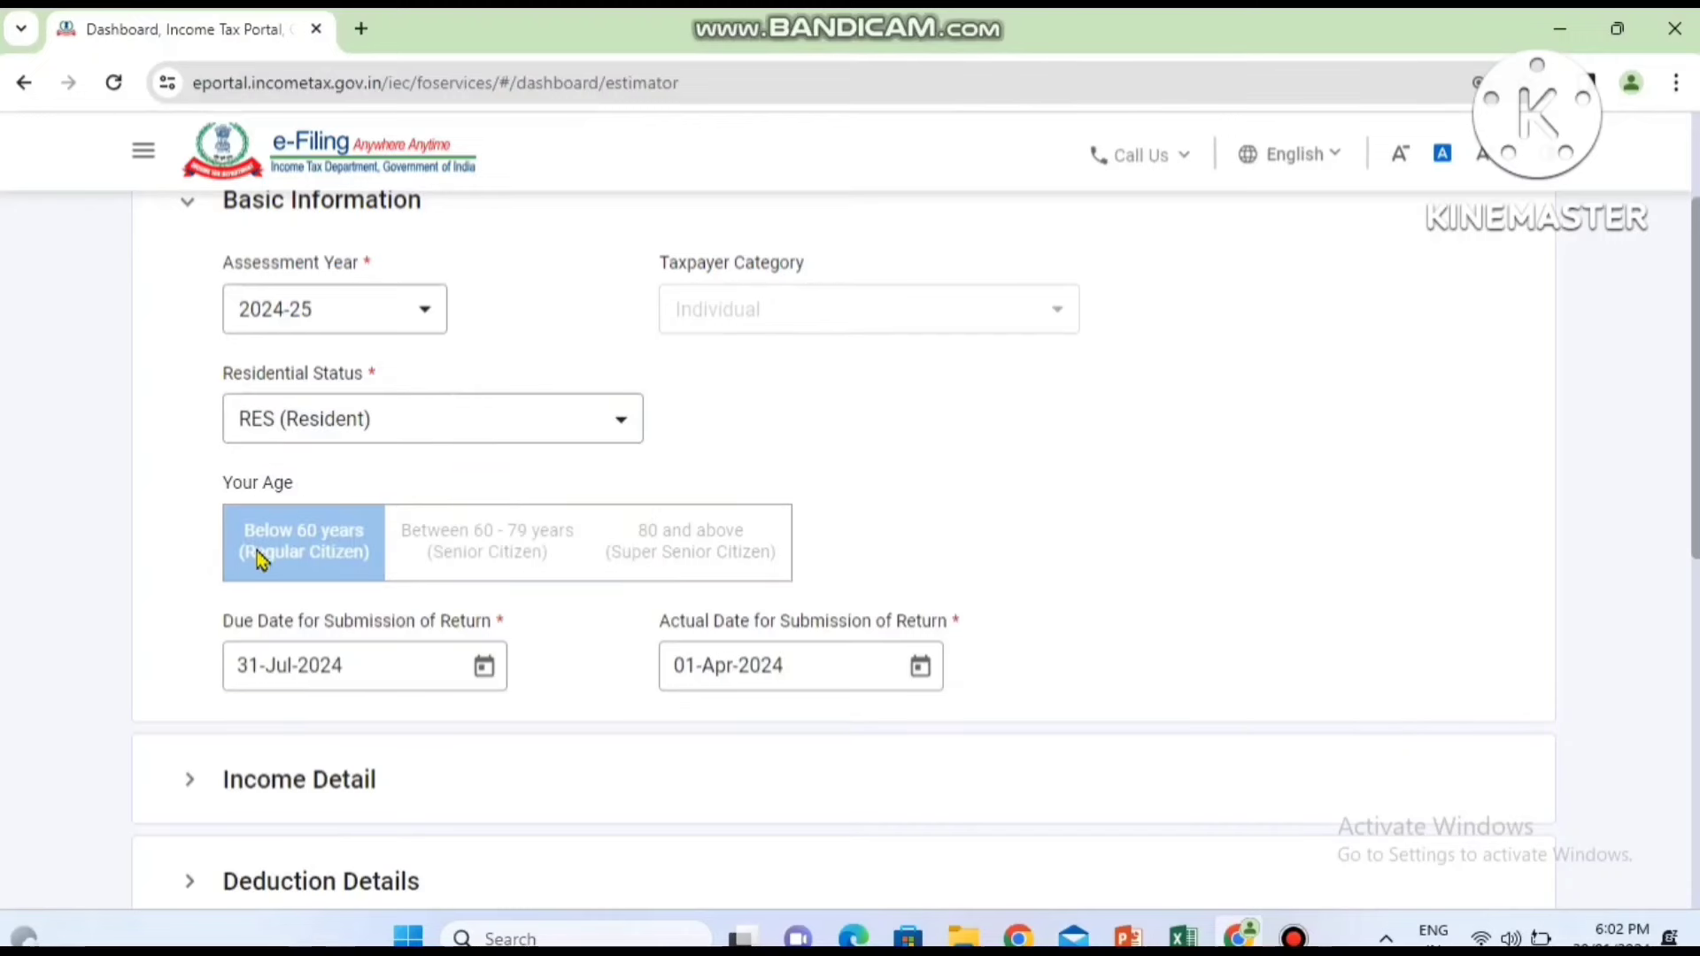
click(162, 628)
Expand the Income Detail section and open the detailed entry for income under the head Salaries
scroll(162, 630, down, 3)
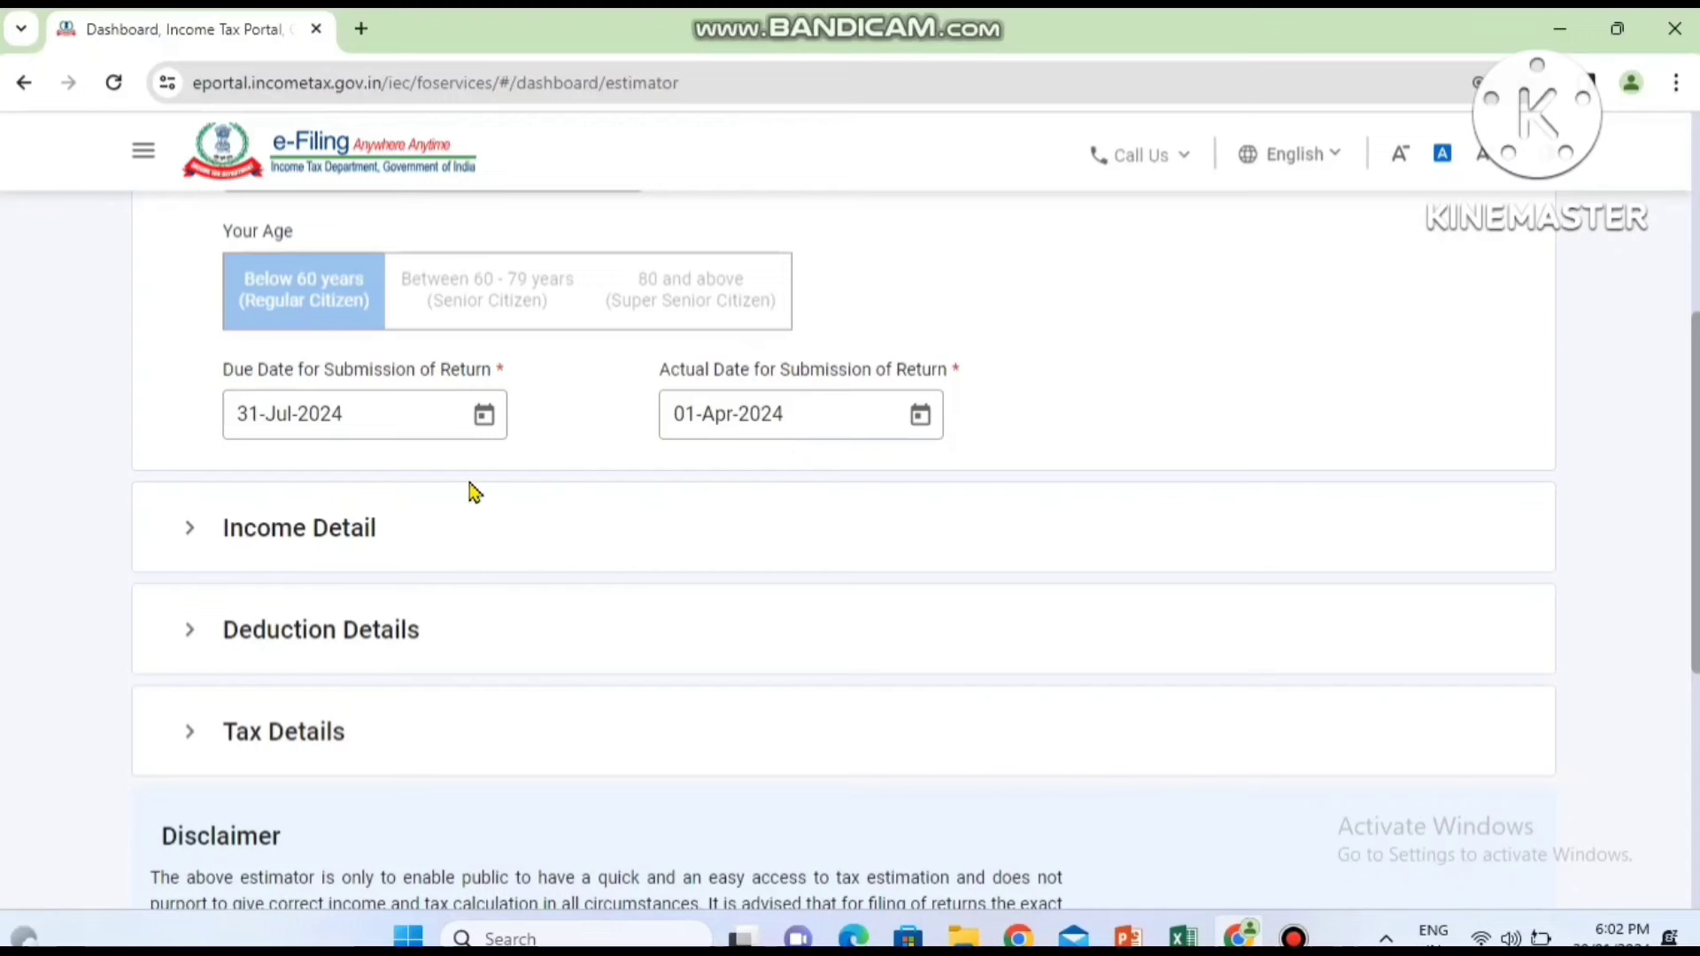
click(301, 536)
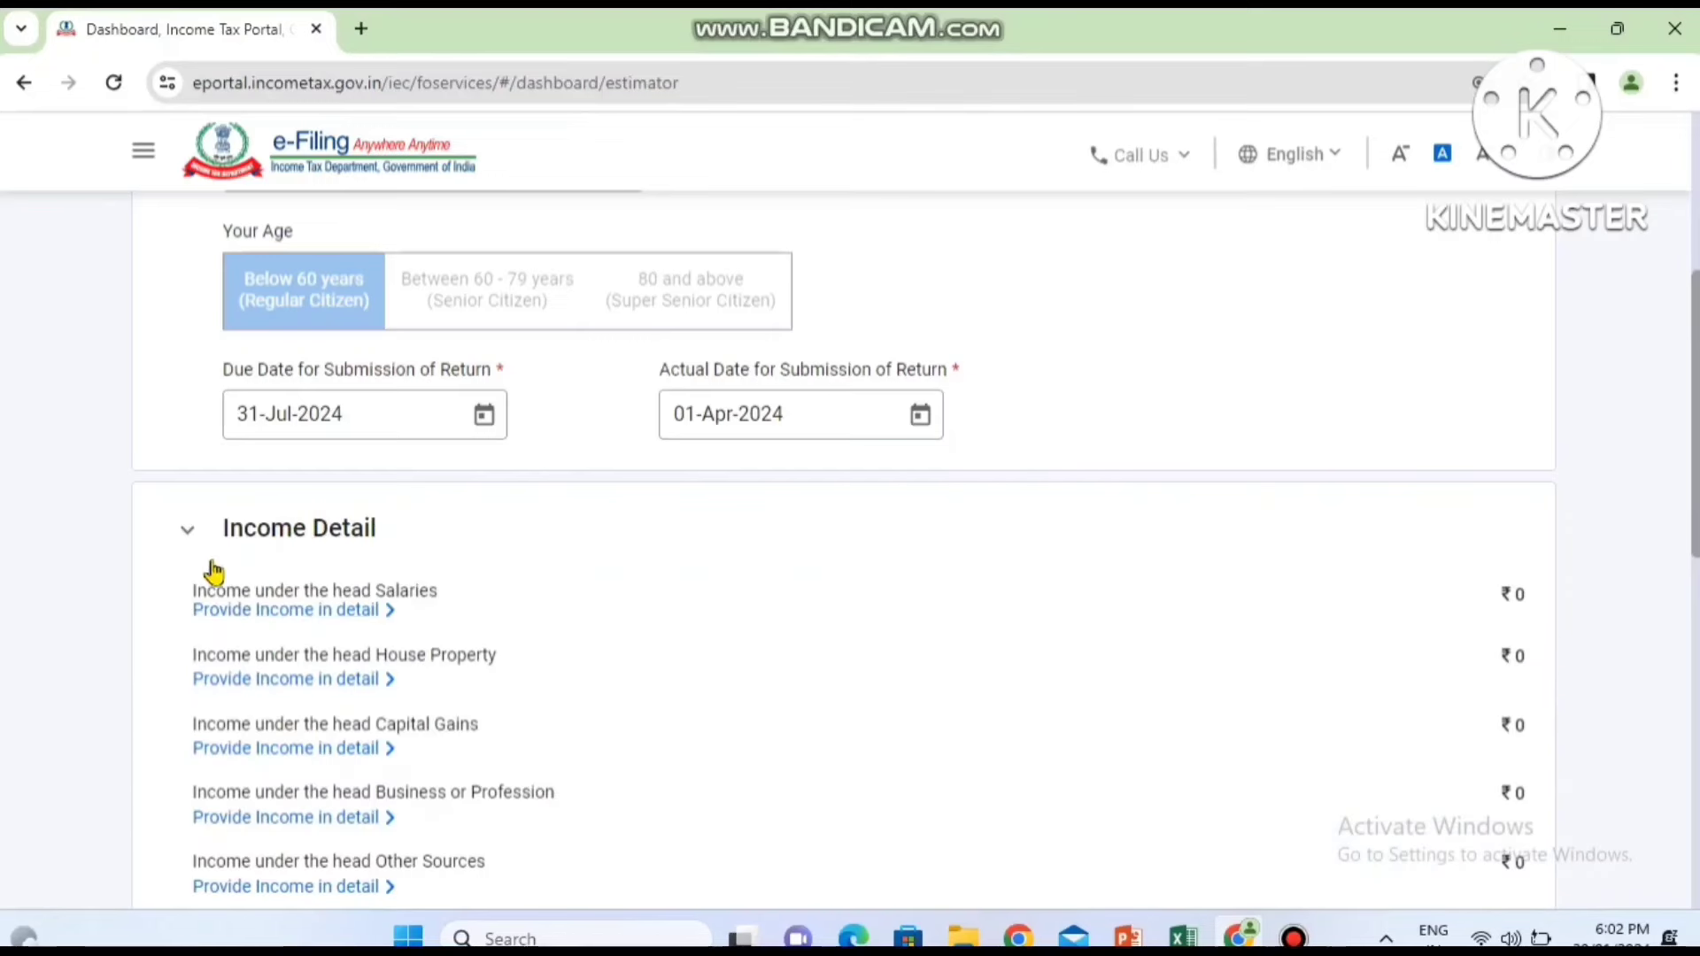
scroll(164, 598, down, 1)
scroll(165, 597, down, 2)
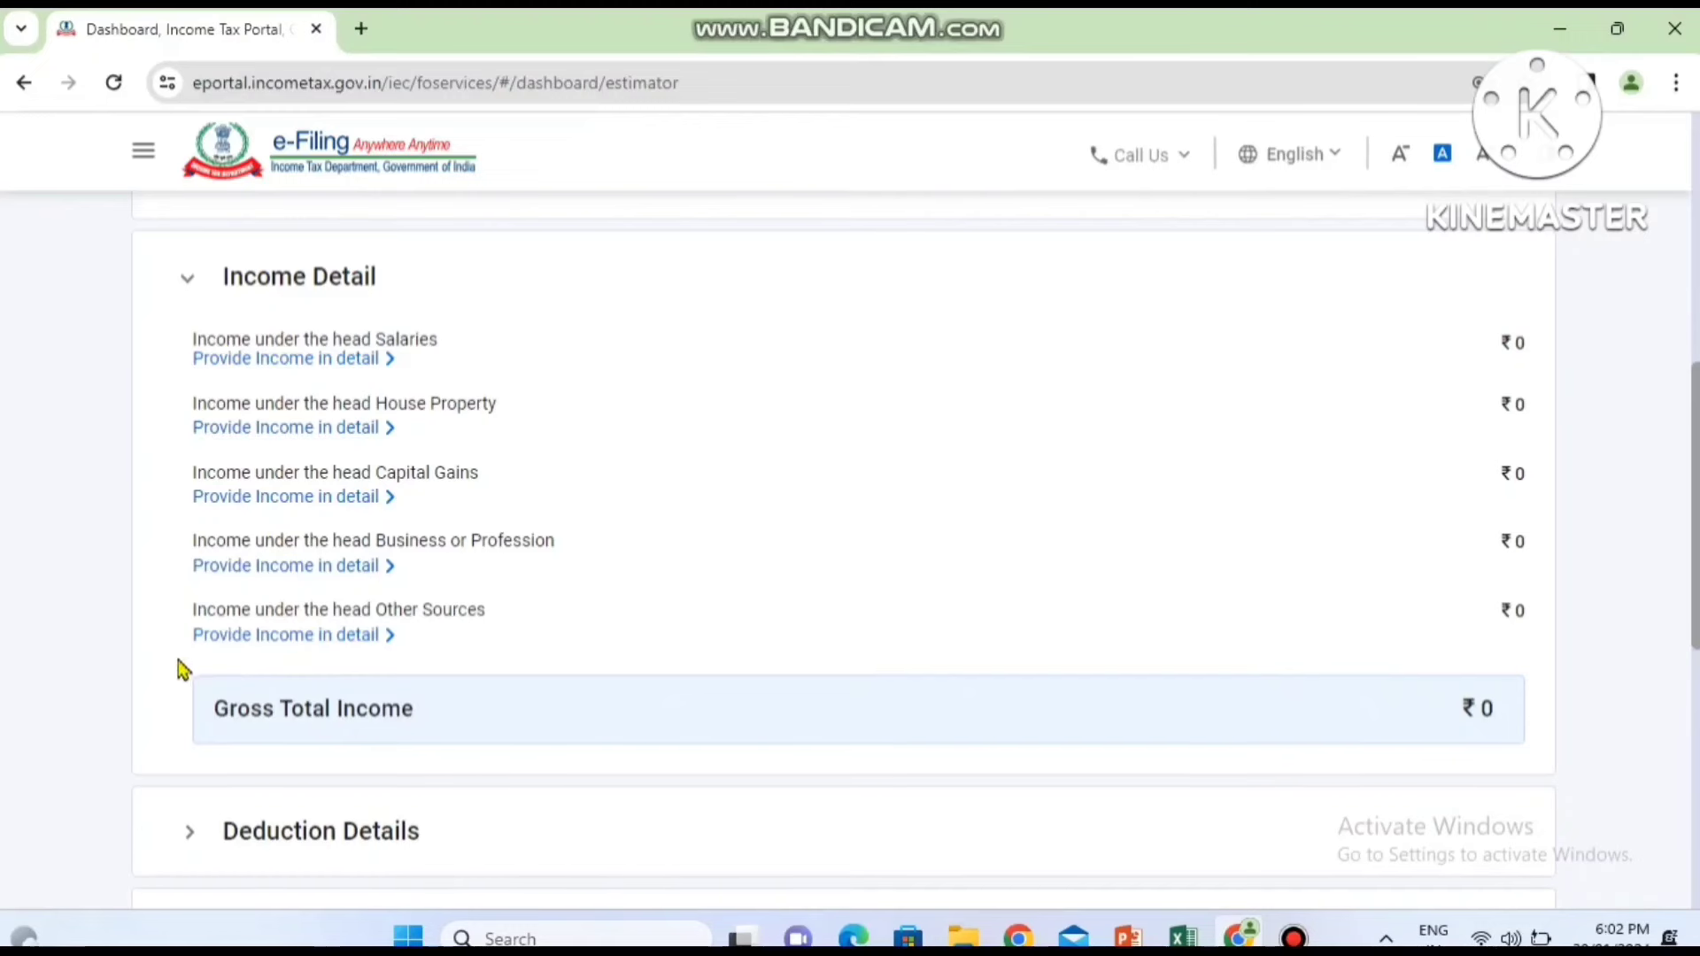
click(280, 376)
Using the figures on the PowerPoint slide, set Gross Salary to 1500000 and Exemption claimed u/s 10 to 40000 in the browser's estimator
click(1384, 455)
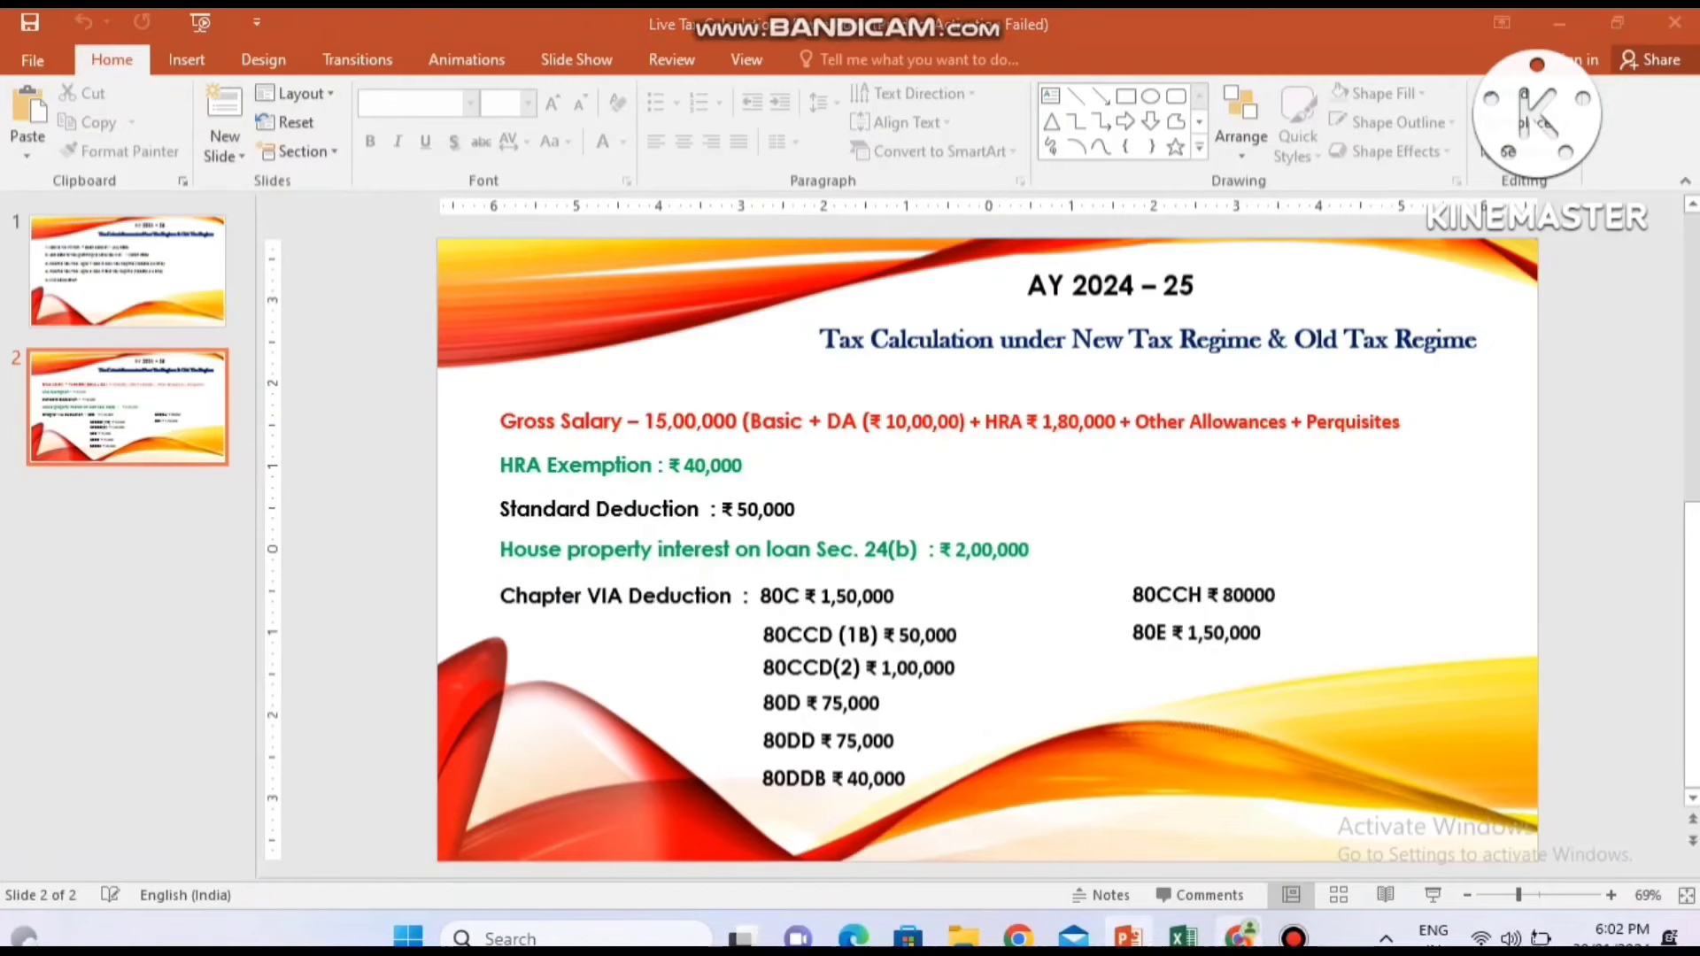
click(1240, 935)
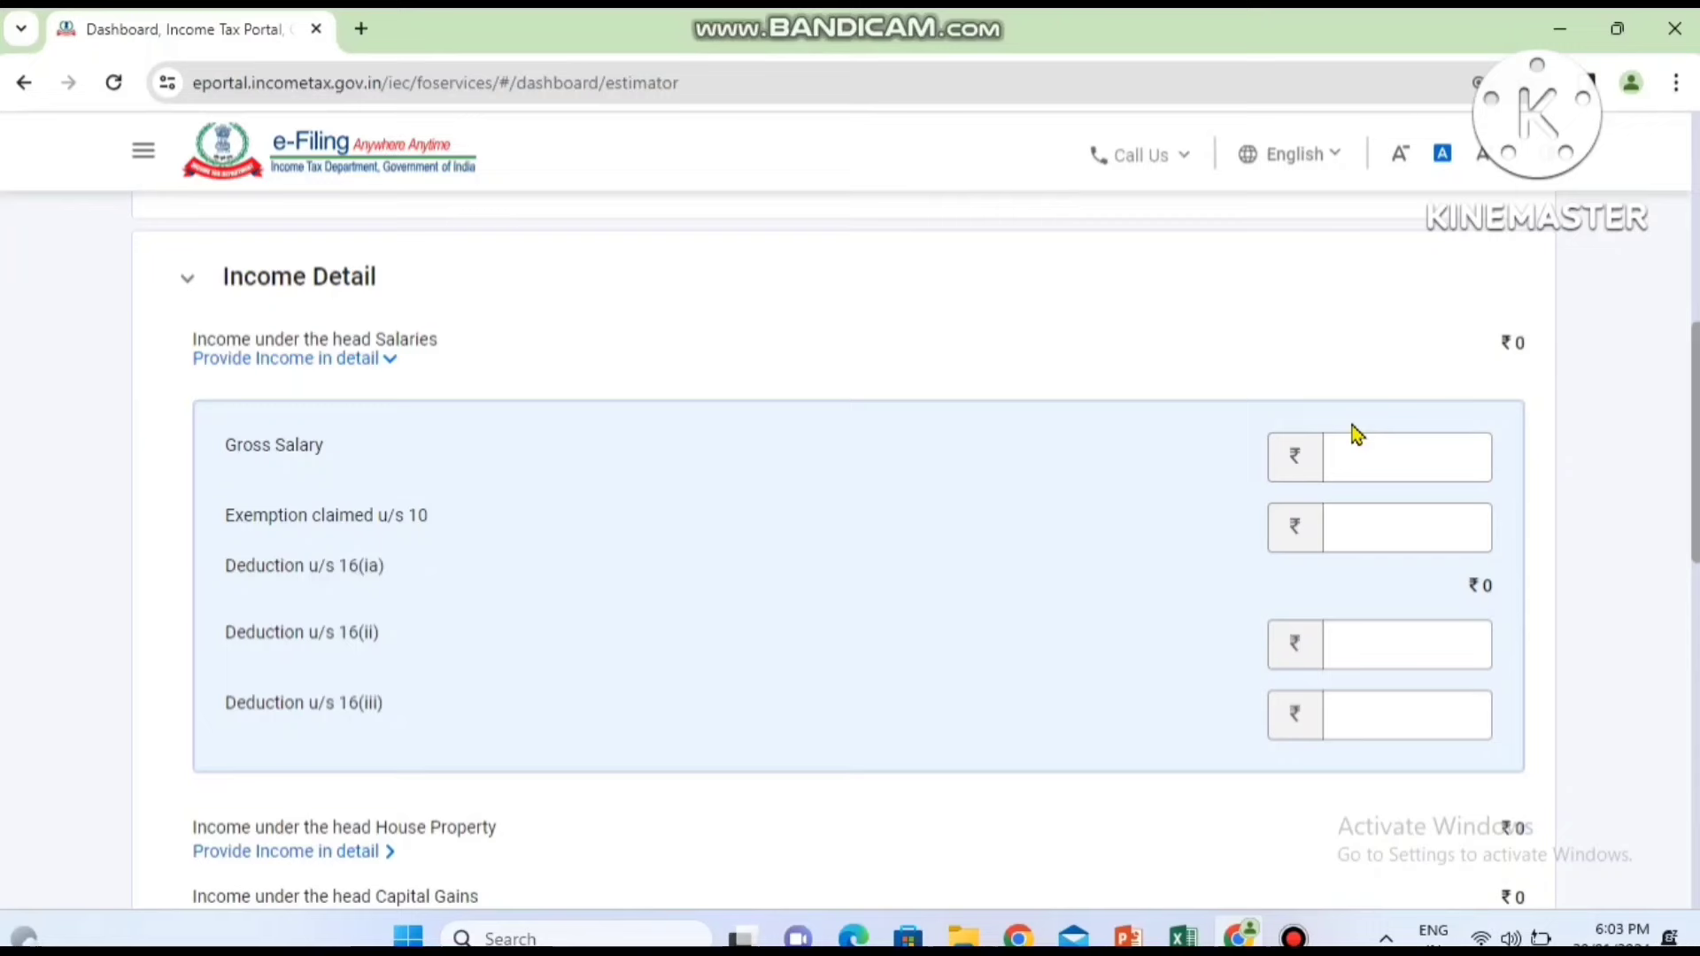
click(1118, 938)
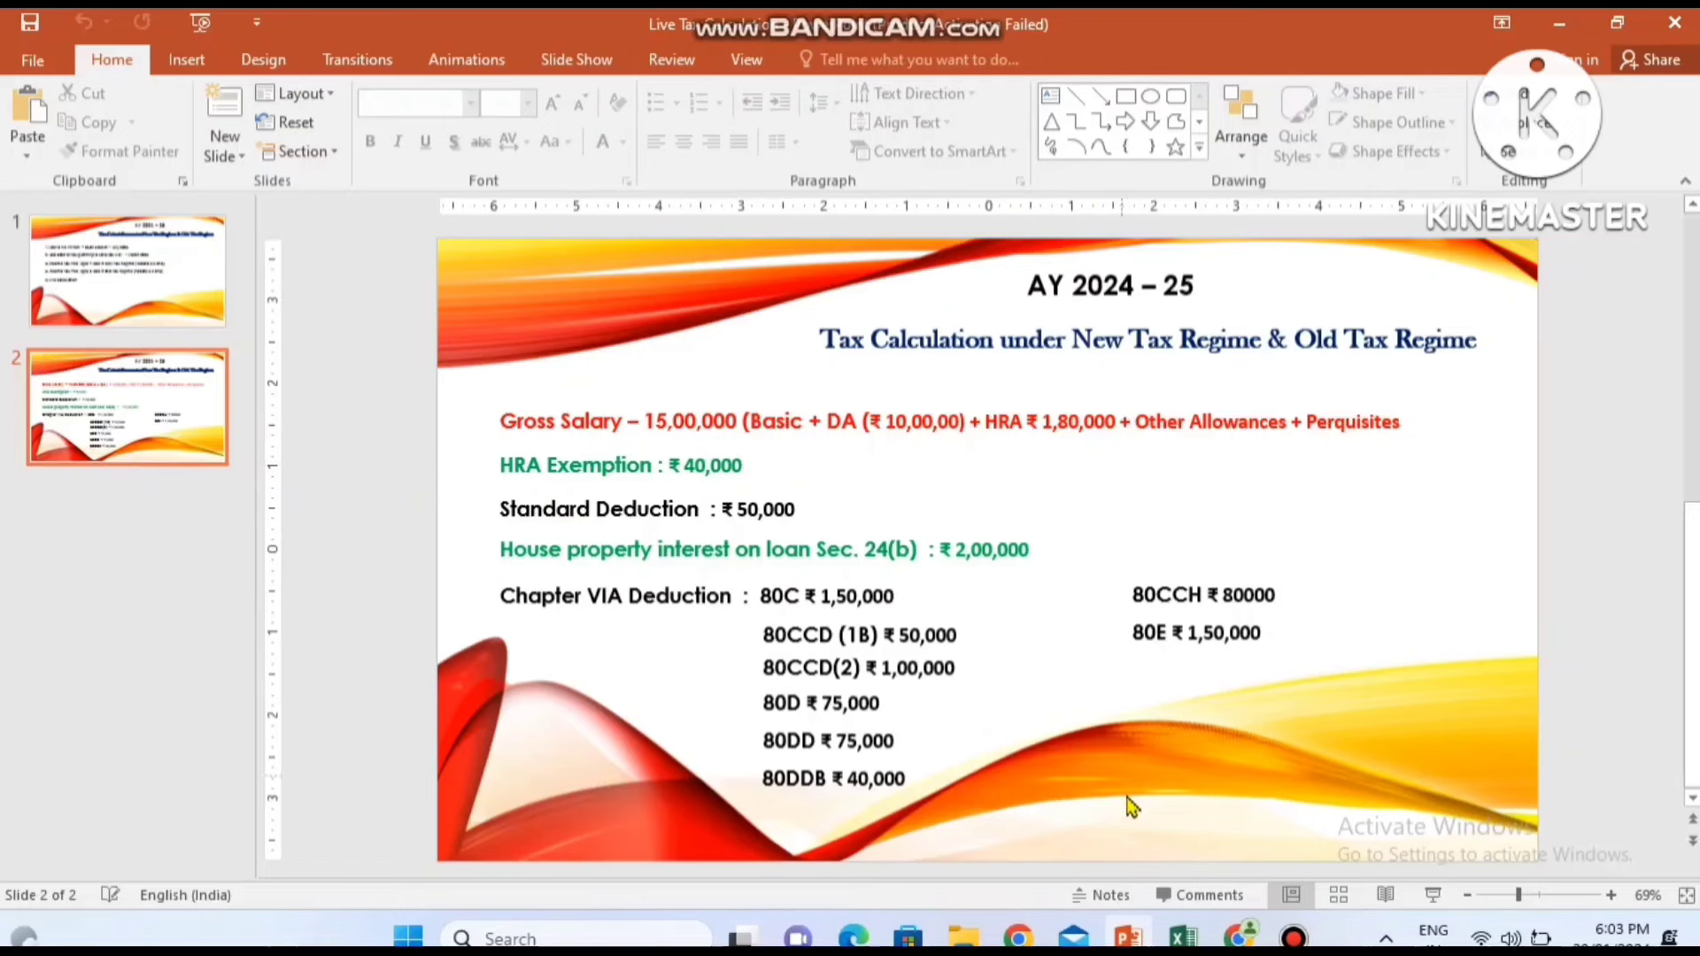
click(1239, 936)
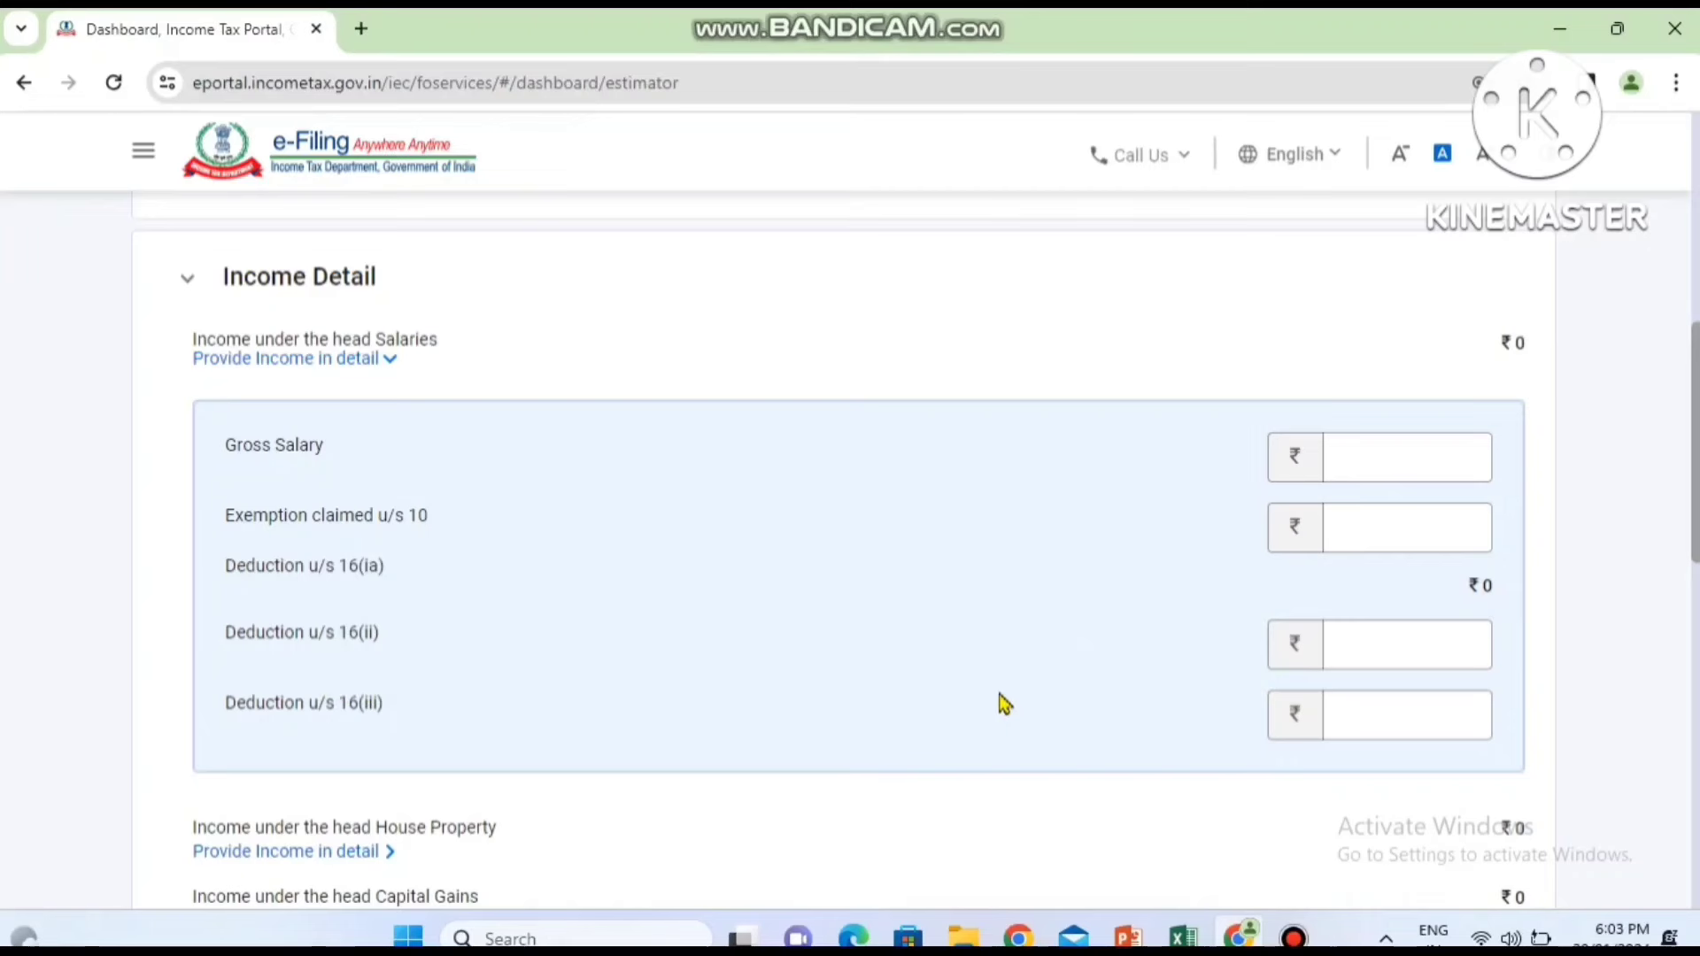
click(1346, 642)
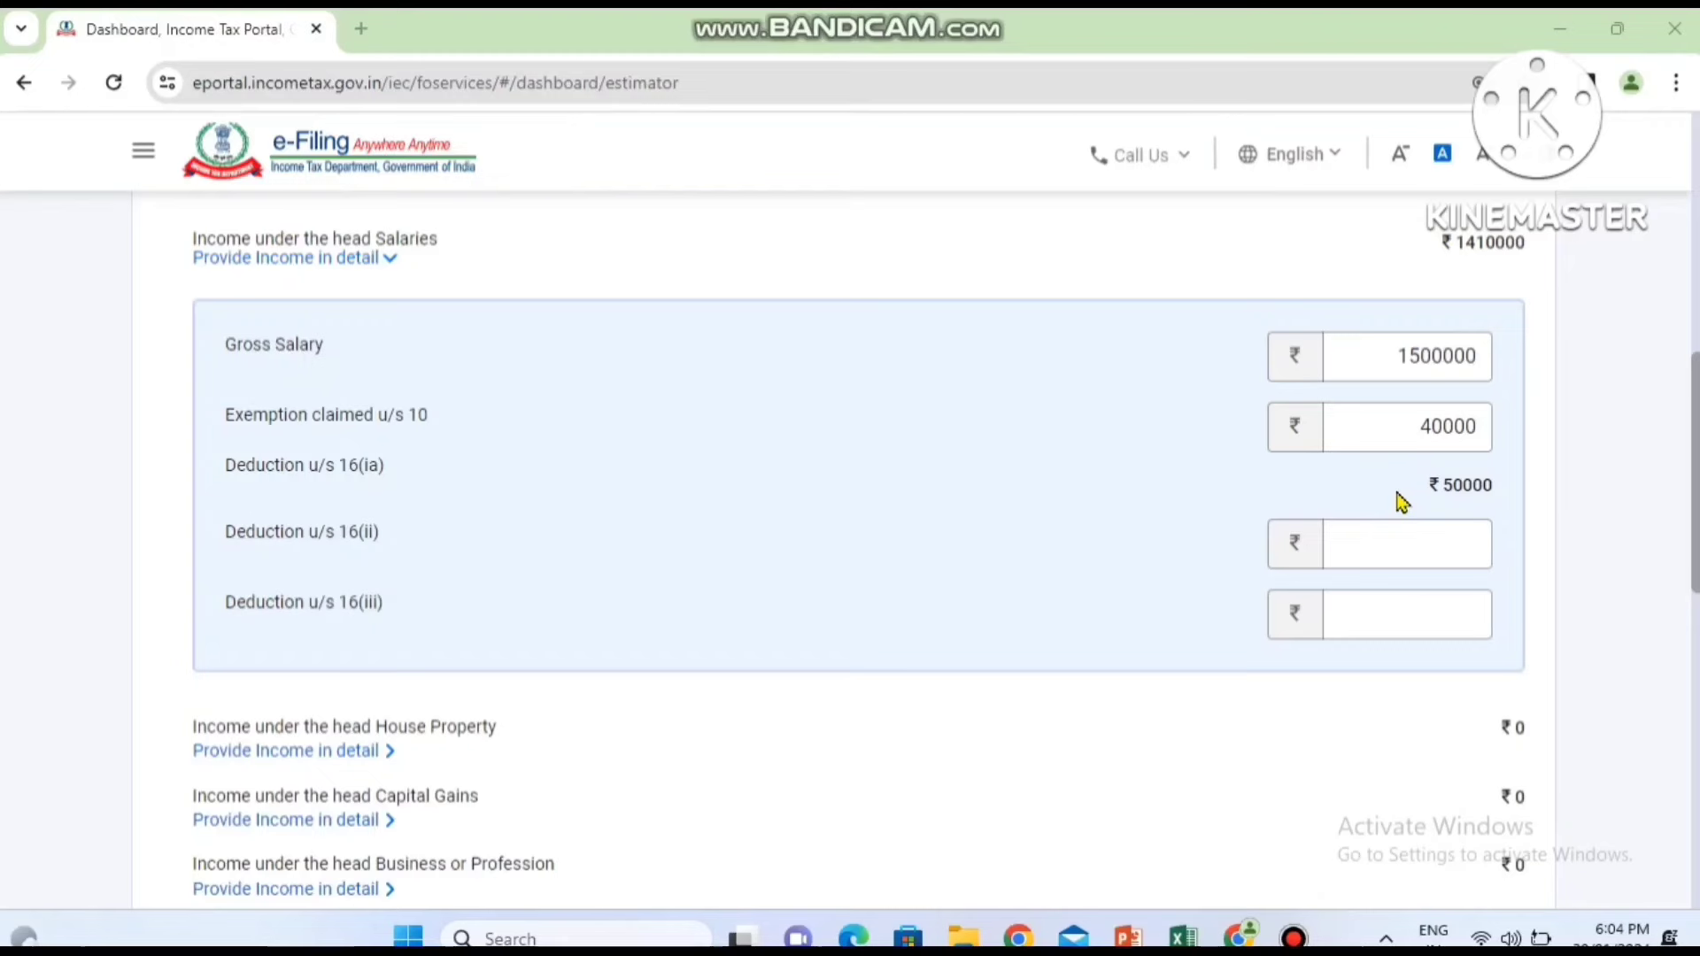
click(964, 584)
Open the House Property income details and set the self-occupied property's Interest on Borrowed Capital to 200000
scroll(969, 591, down, 1)
scroll(969, 592, down, 3)
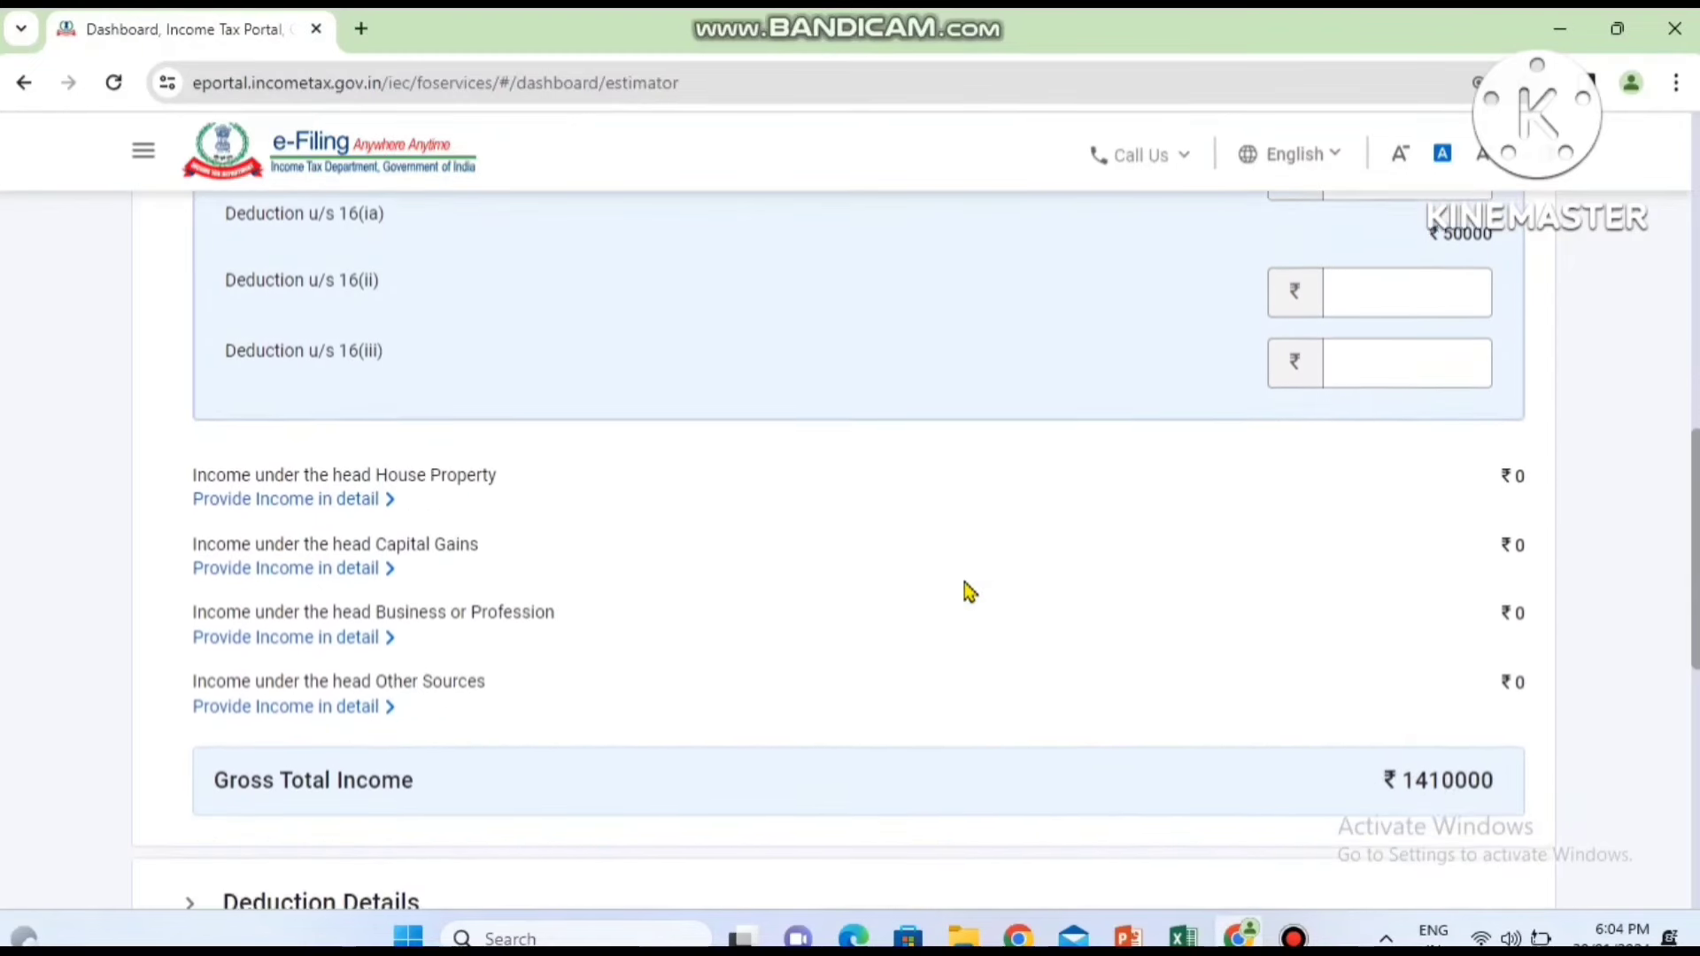
click(356, 451)
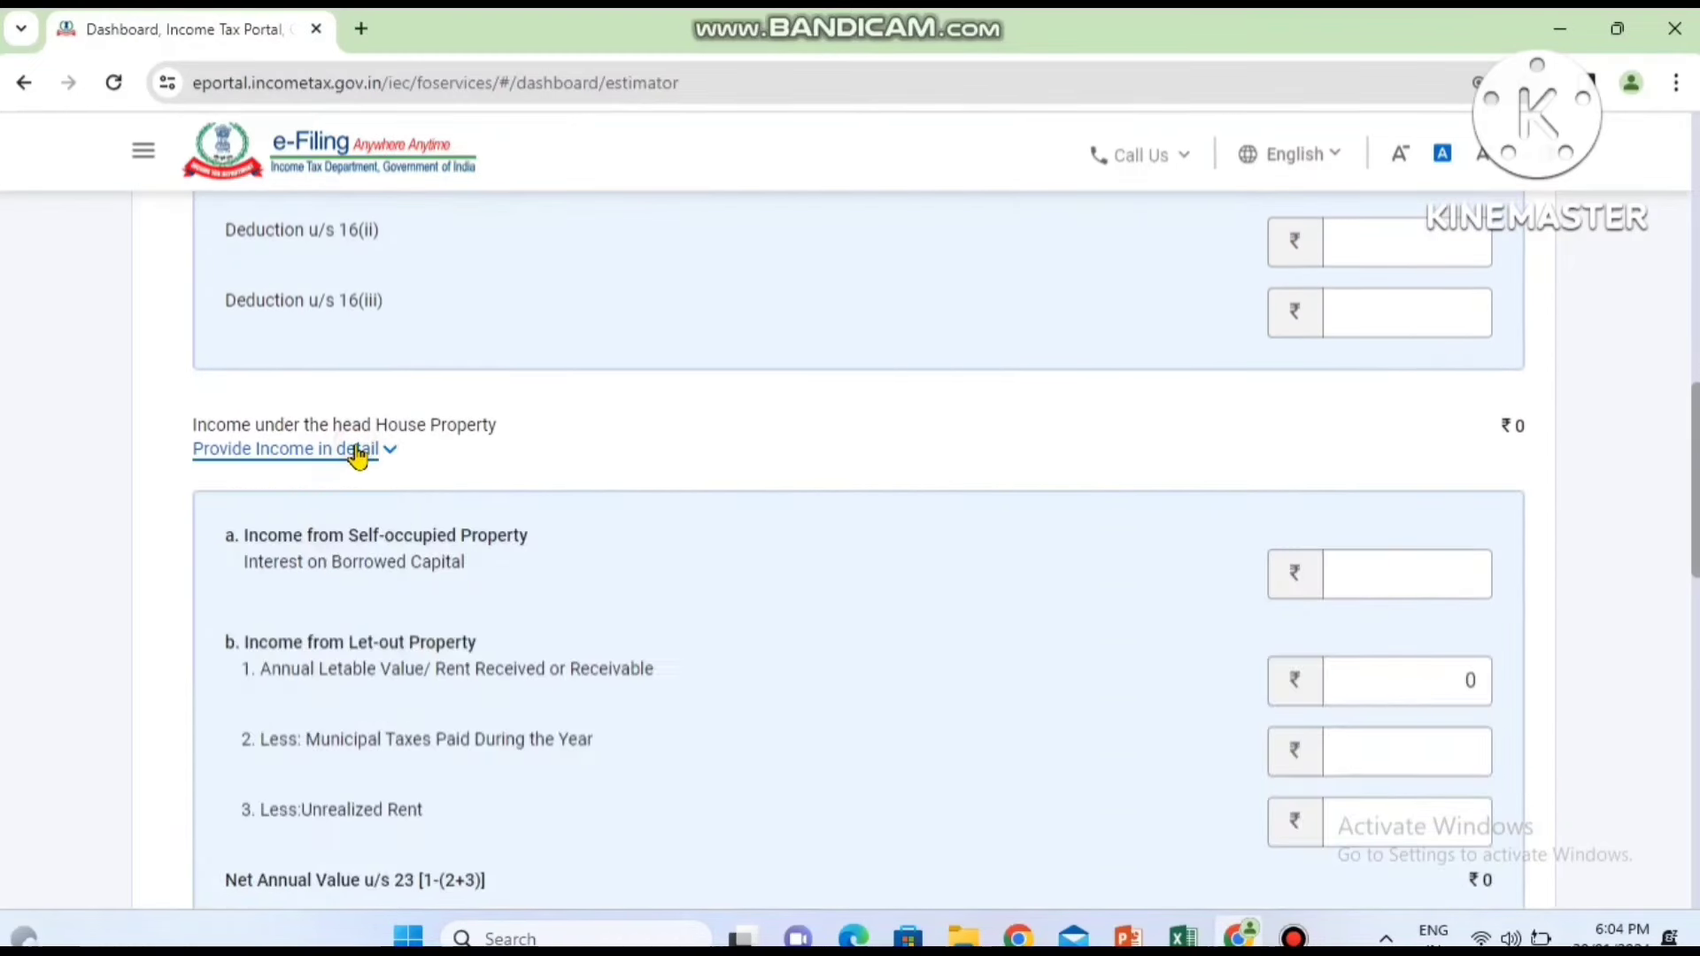
click(1444, 585)
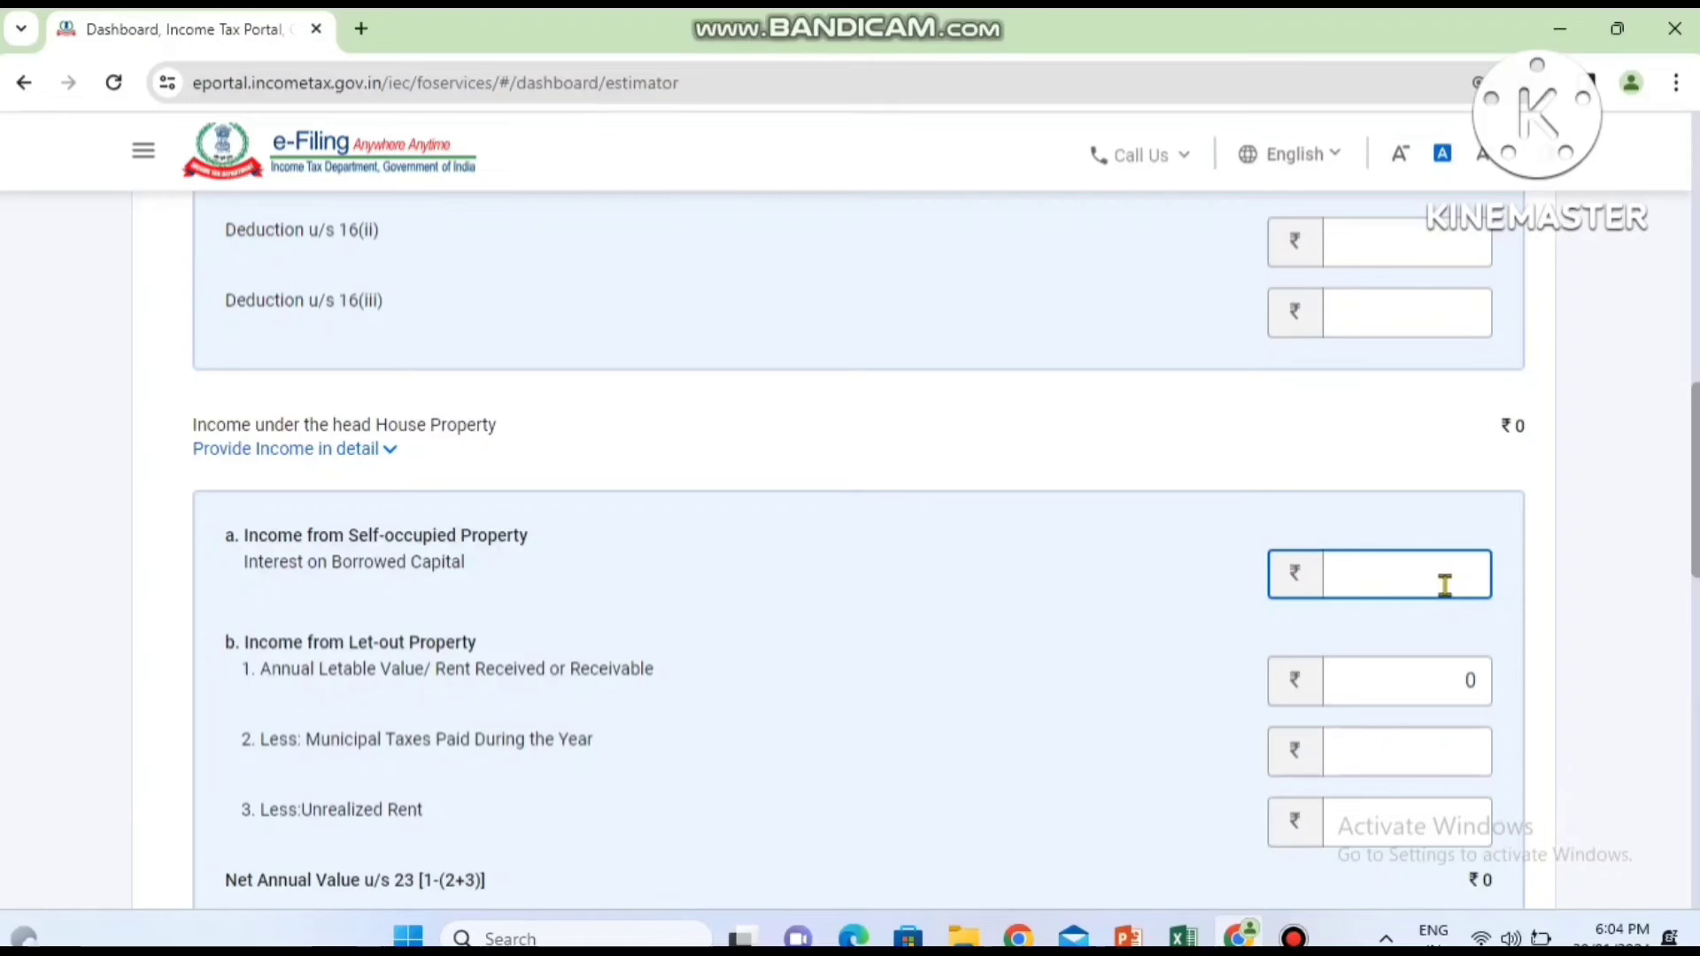
text(200000)
click(1025, 624)
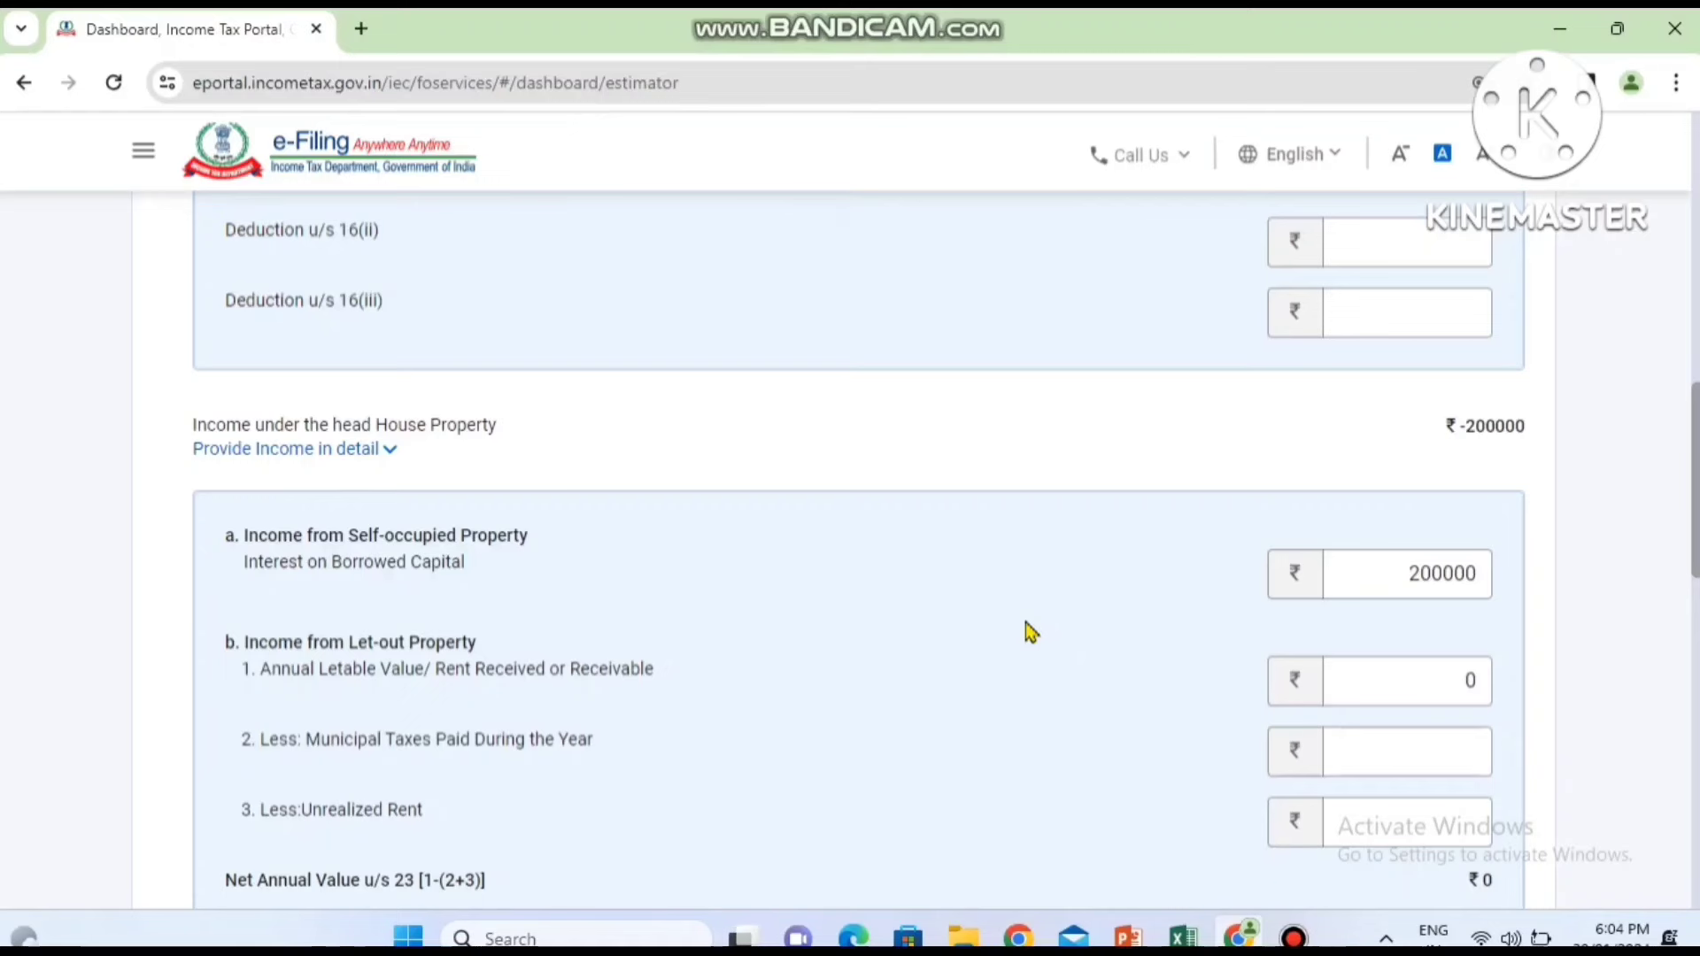
Review the let-out property fields and switch from the House Property details to the detailed entry for Capital Gains
scroll(1030, 630, down, 2)
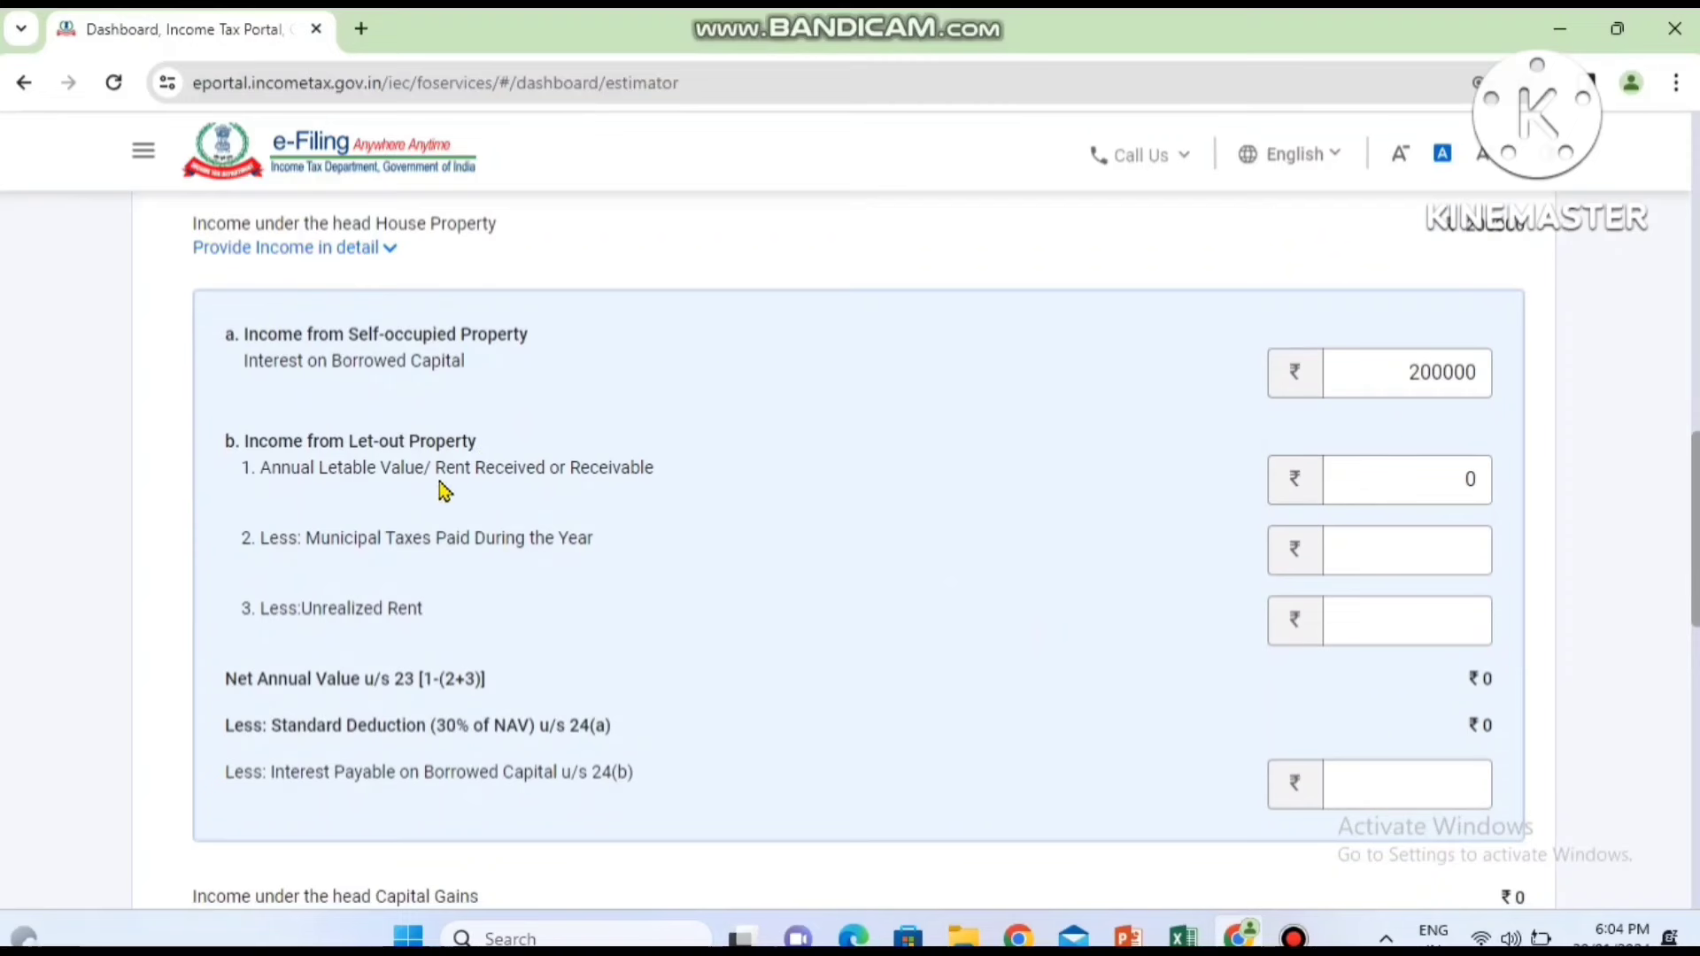
click(1431, 490)
click(364, 250)
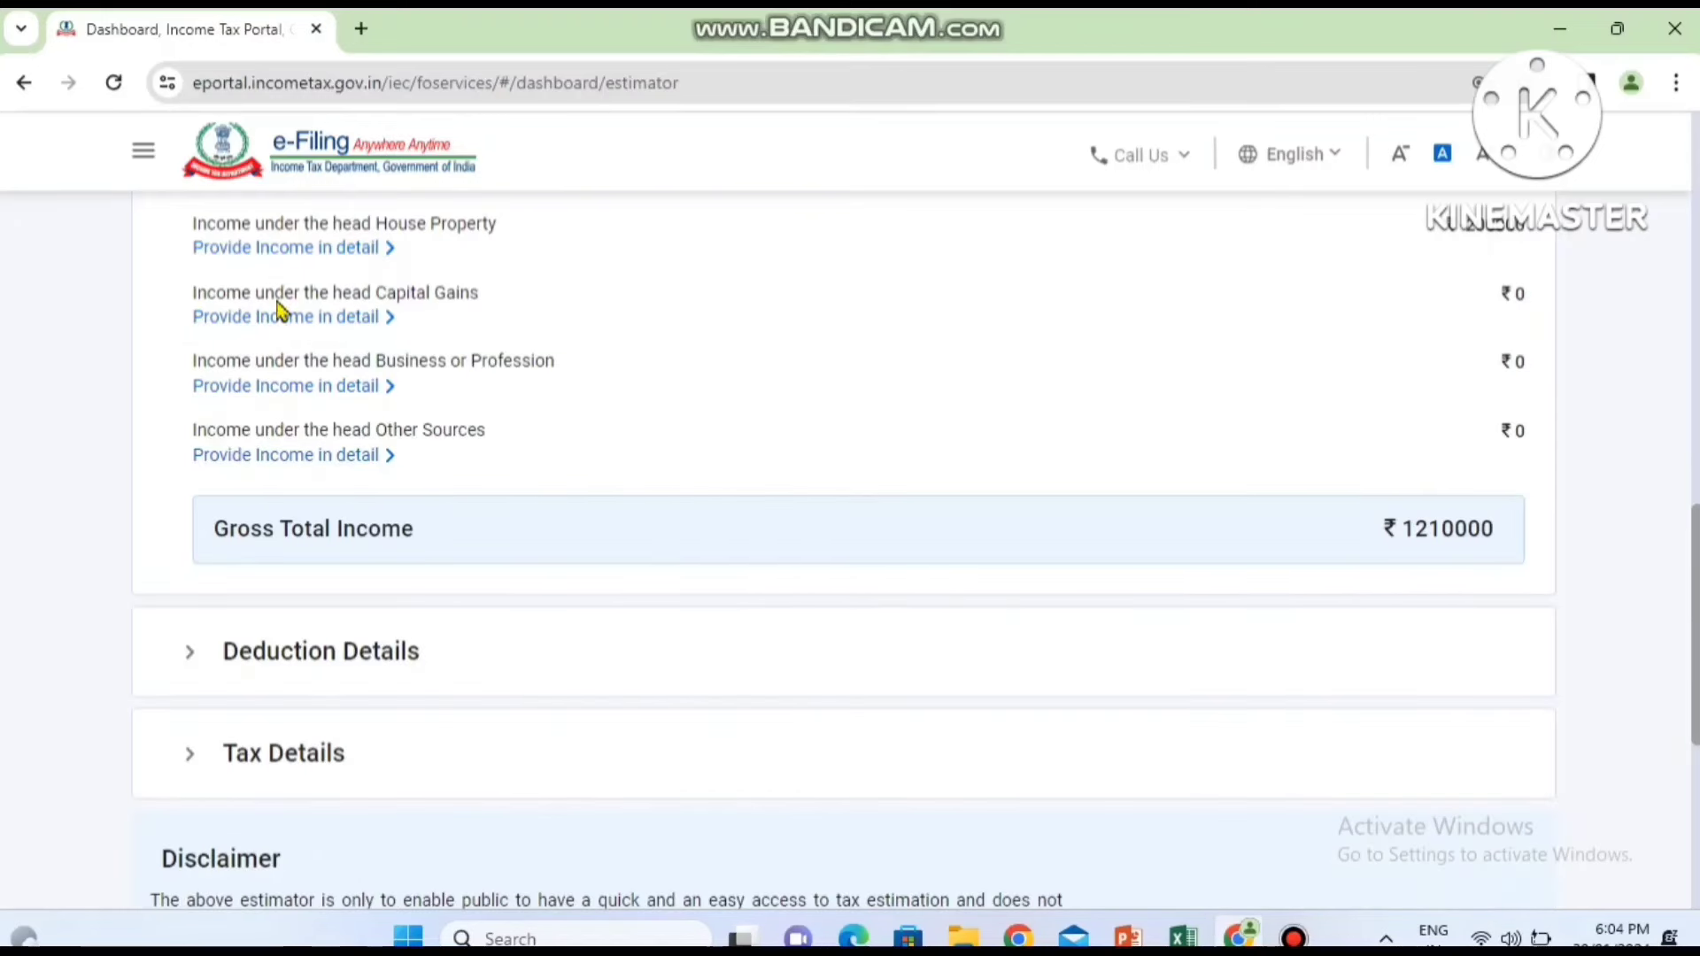
click(257, 324)
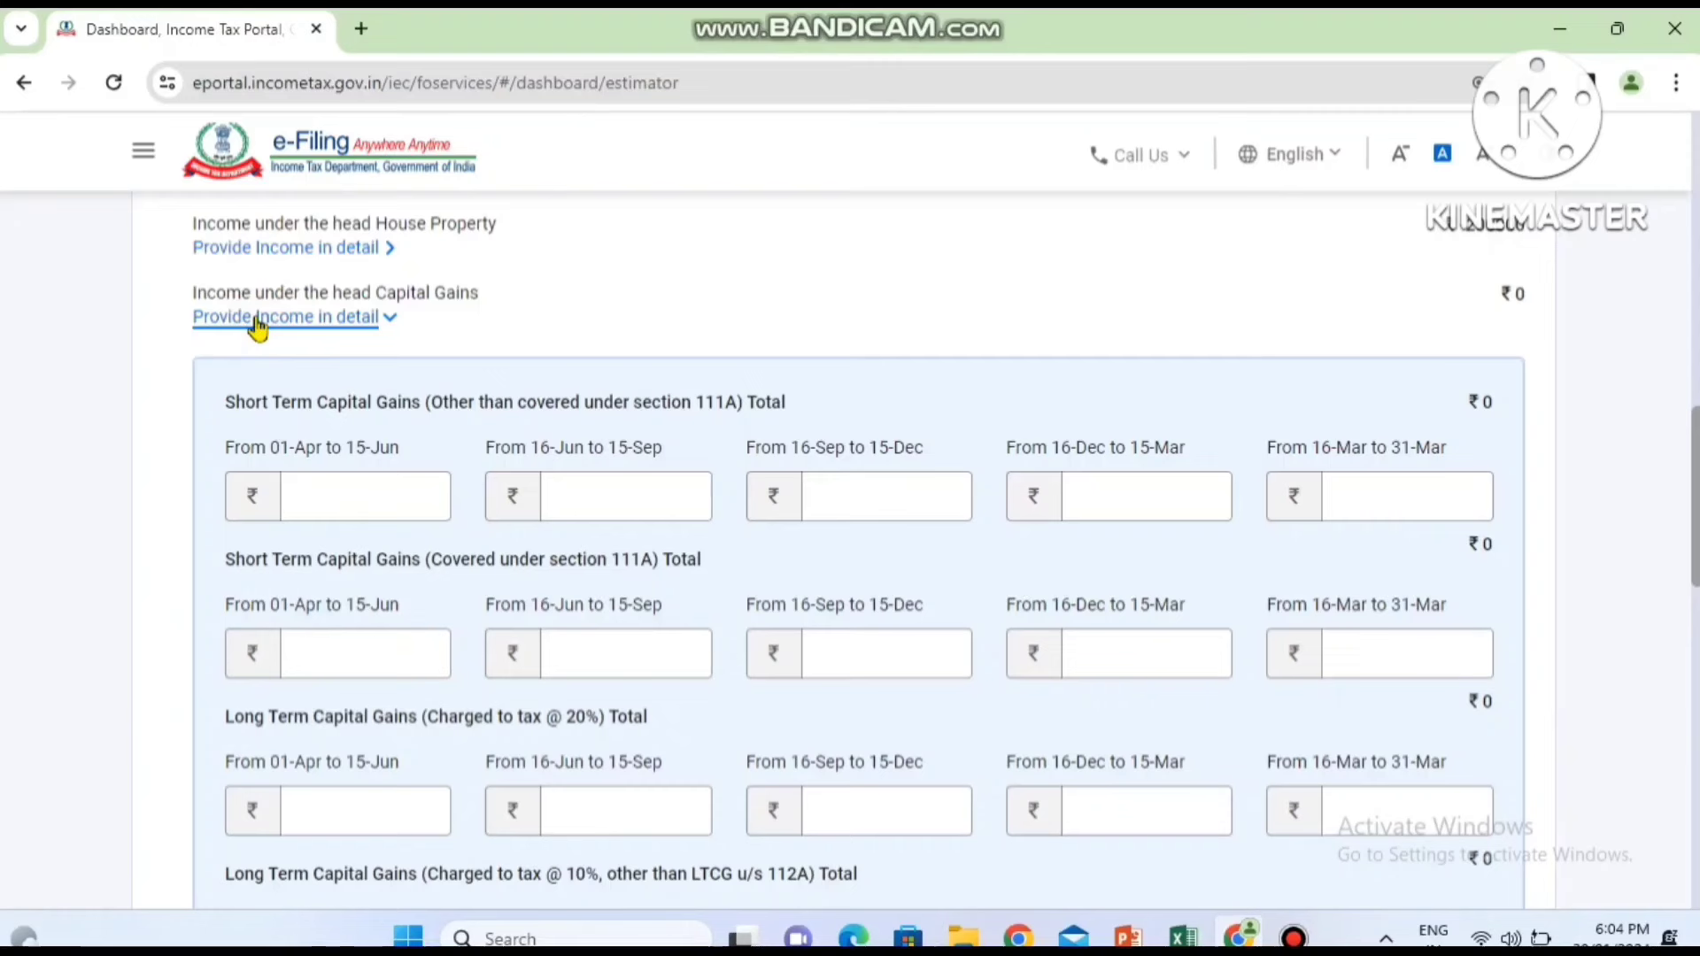